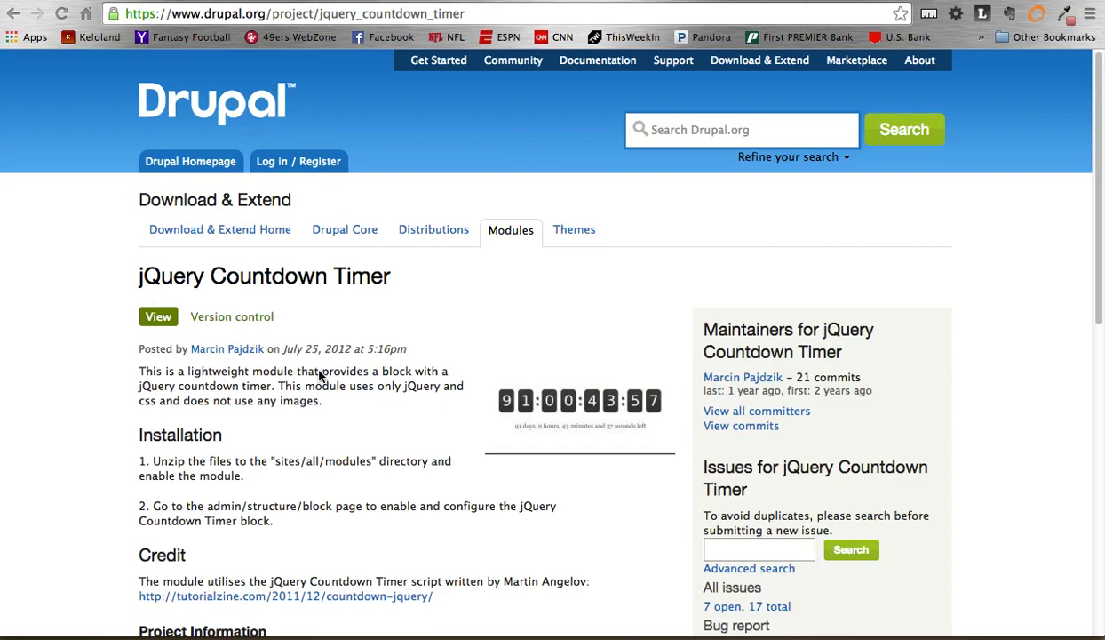
Switch to the CodeKarate tab and scroll through the home page's latest Drupal 7 Search Krumo Module post
{"action": "scroll", "coordinate": [382, 400], "scroll_direction": "down", "scroll_amount": 1}
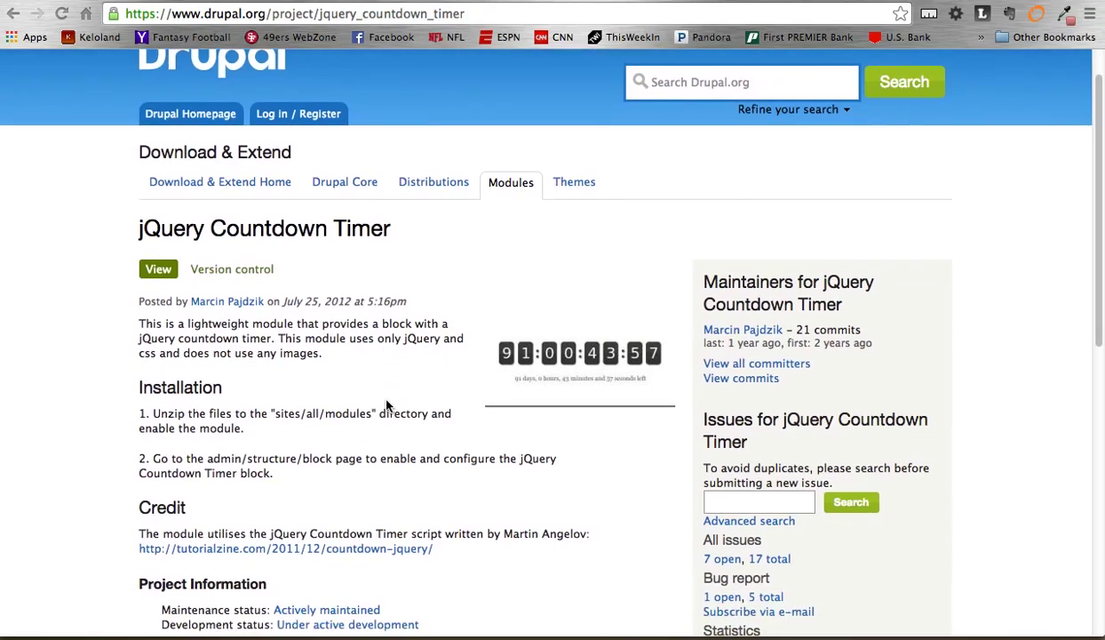
{"action": "scroll", "coordinate": [386, 406], "scroll_direction": "down", "scroll_amount": 1}
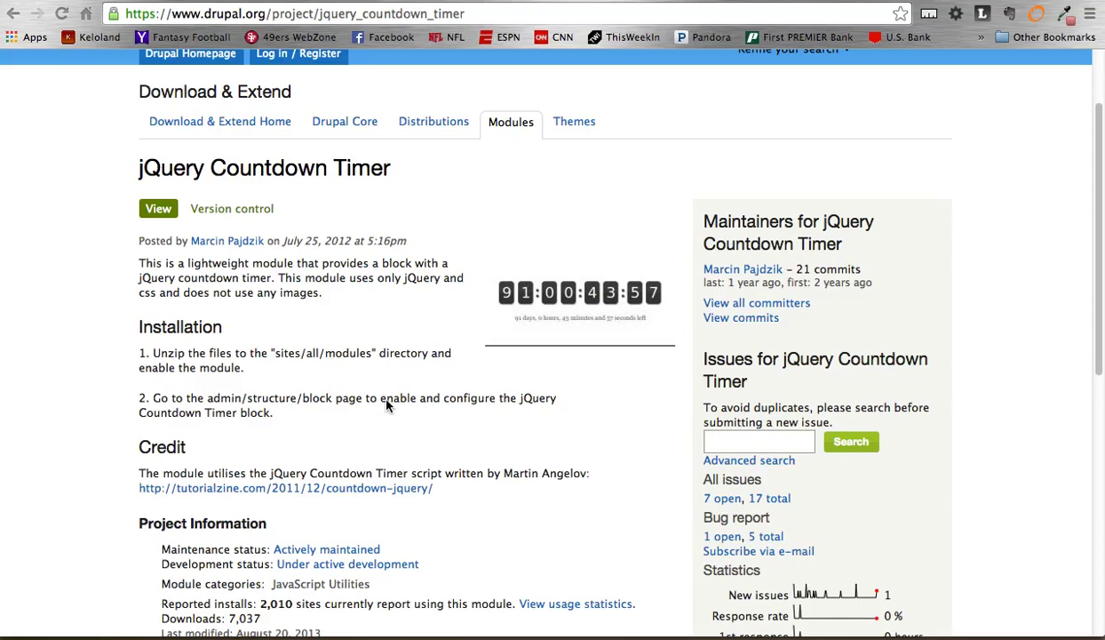
{"action": "scroll", "coordinate": [387, 405], "scroll_direction": "up", "scroll_amount": 3}
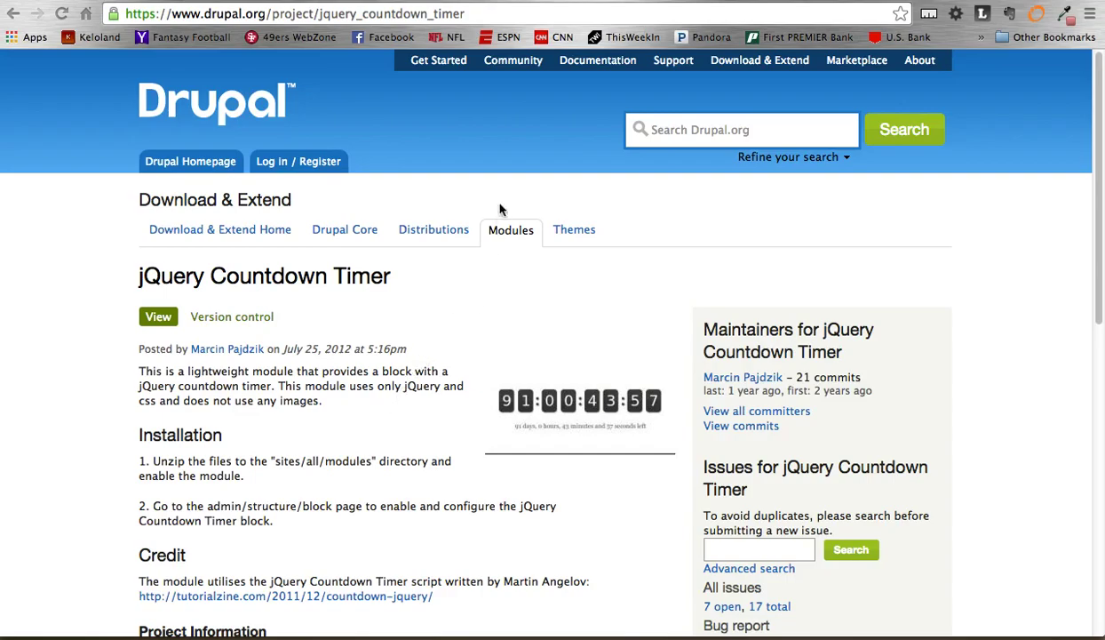
{"action": "left_click", "coordinate": [284, 2]}
{"action": "scroll", "coordinate": [407, 317], "scroll_direction": "down", "scroll_amount": 2}
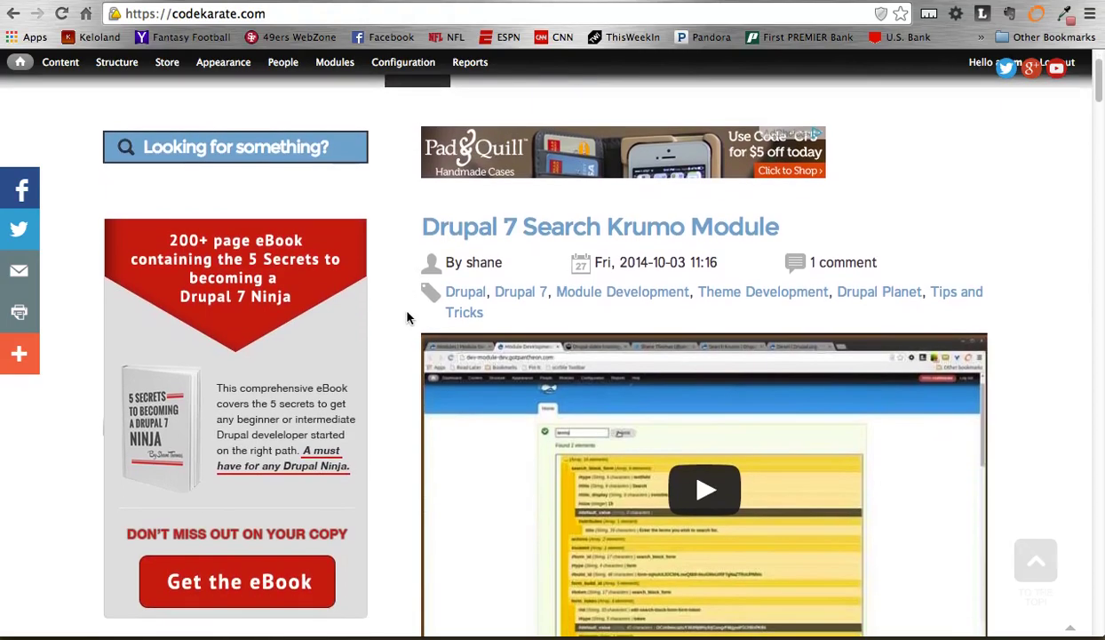
{"action": "scroll", "coordinate": [408, 317], "scroll_direction": "down", "scroll_amount": 1}
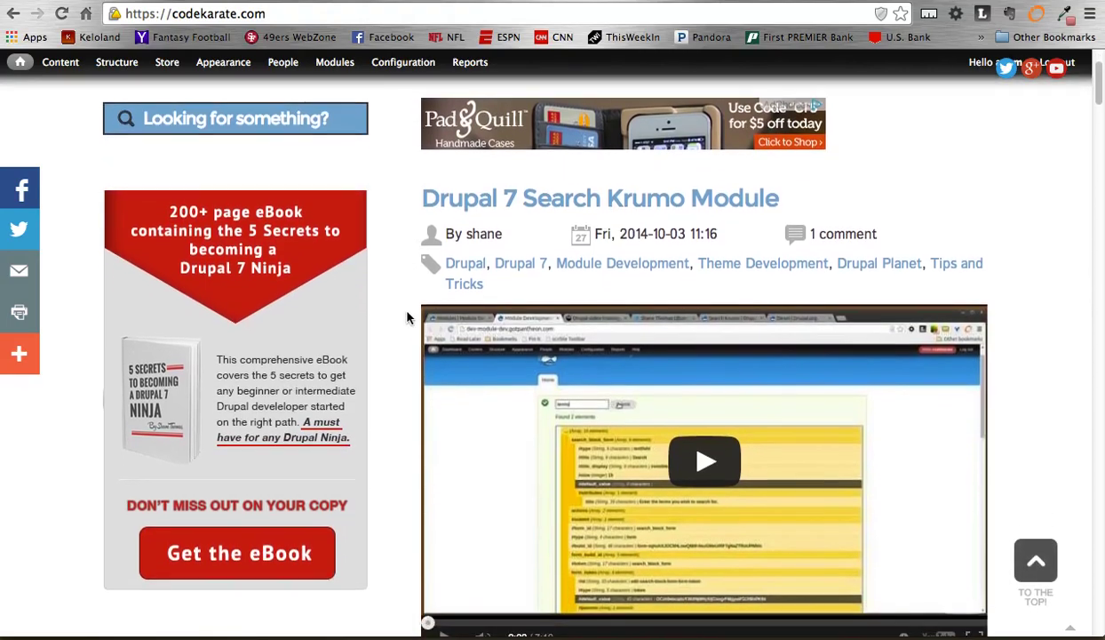
{"action": "scroll", "coordinate": [407, 317], "scroll_direction": "up", "scroll_amount": 3}
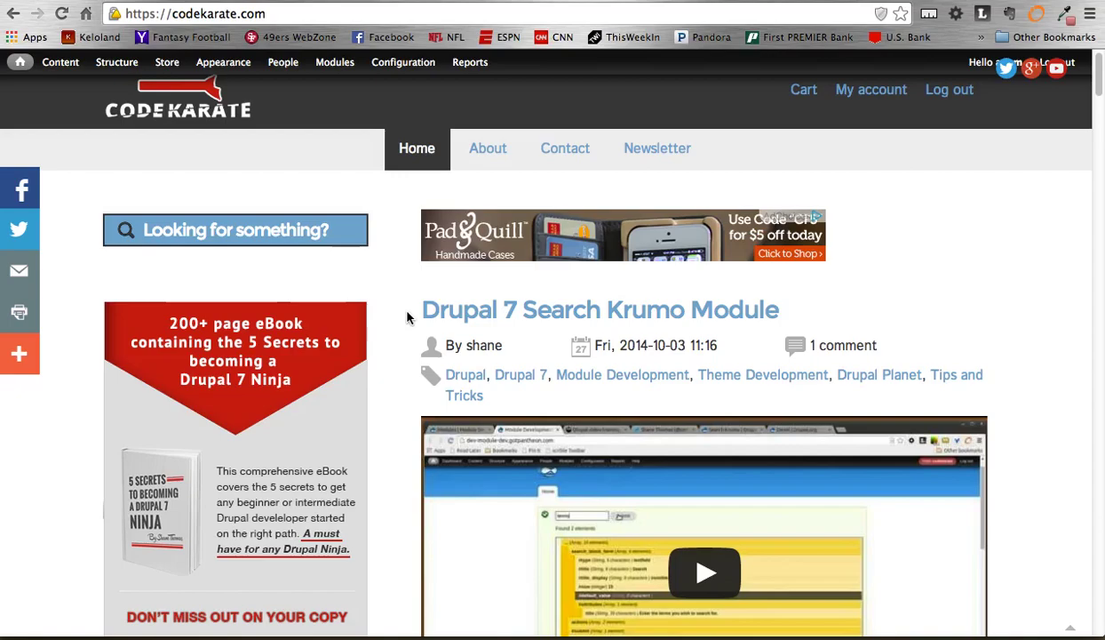
{"action": "scroll", "coordinate": [408, 317], "scroll_direction": "down", "scroll_amount": 3}
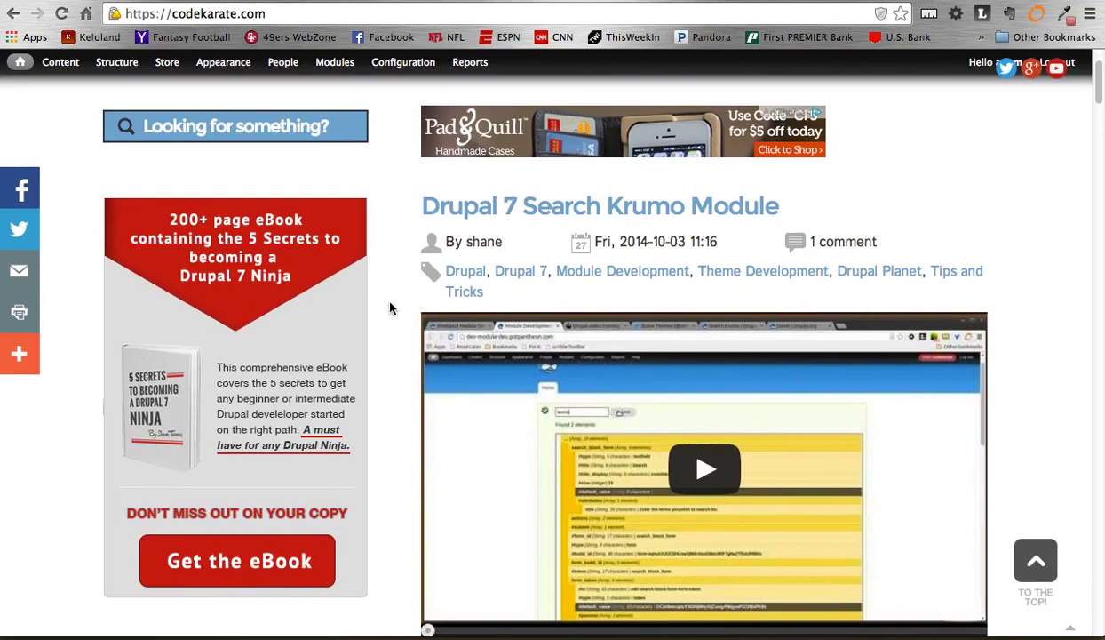
{"action": "scroll", "coordinate": [389, 308], "scroll_direction": "up", "scroll_amount": 3}
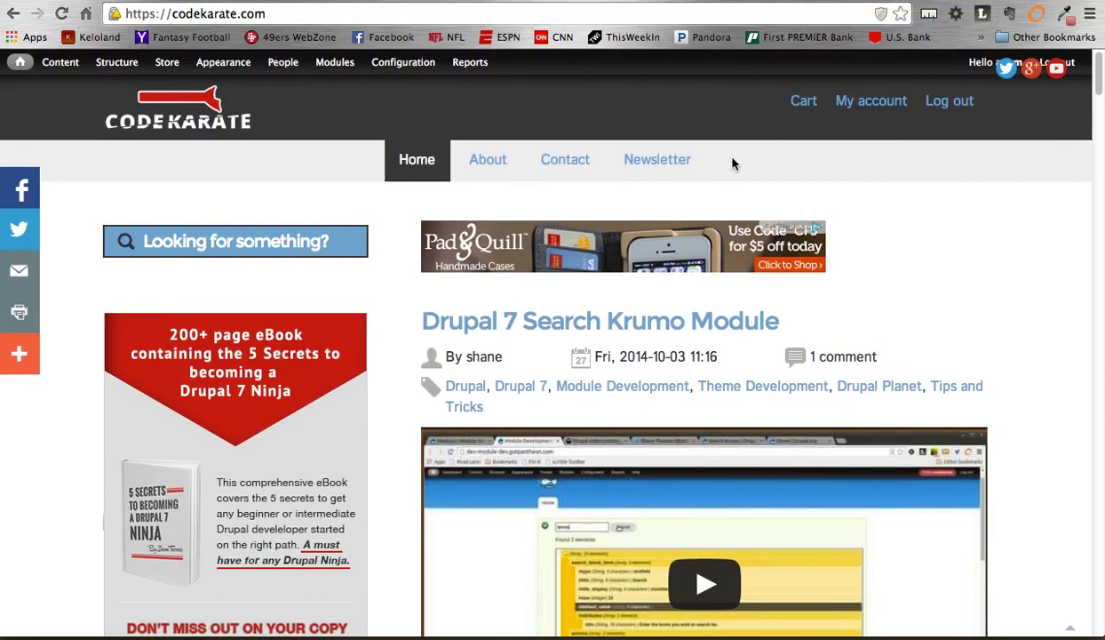
{"action": "scroll", "coordinate": [403, 289], "scroll_direction": "down", "scroll_amount": 1}
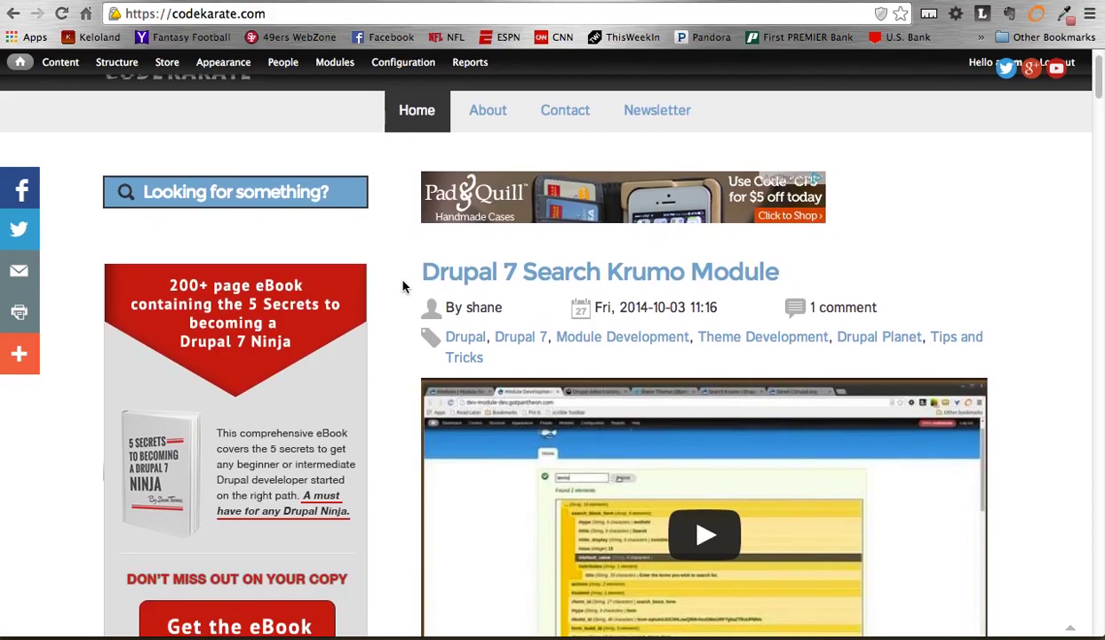
{"action": "scroll", "coordinate": [403, 286], "scroll_direction": "up", "scroll_amount": 1}
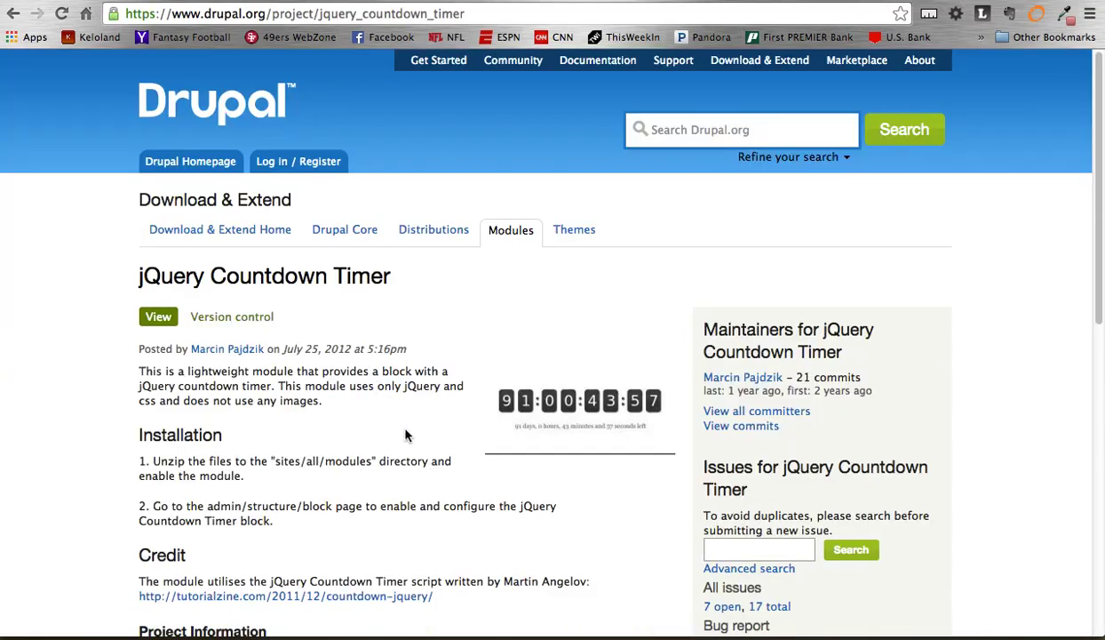
Scroll the jQuery Countdown Timer project page down to its Downloads releases table and back up
{"action": "scroll", "coordinate": [407, 439], "scroll_direction": "down", "scroll_amount": 5}
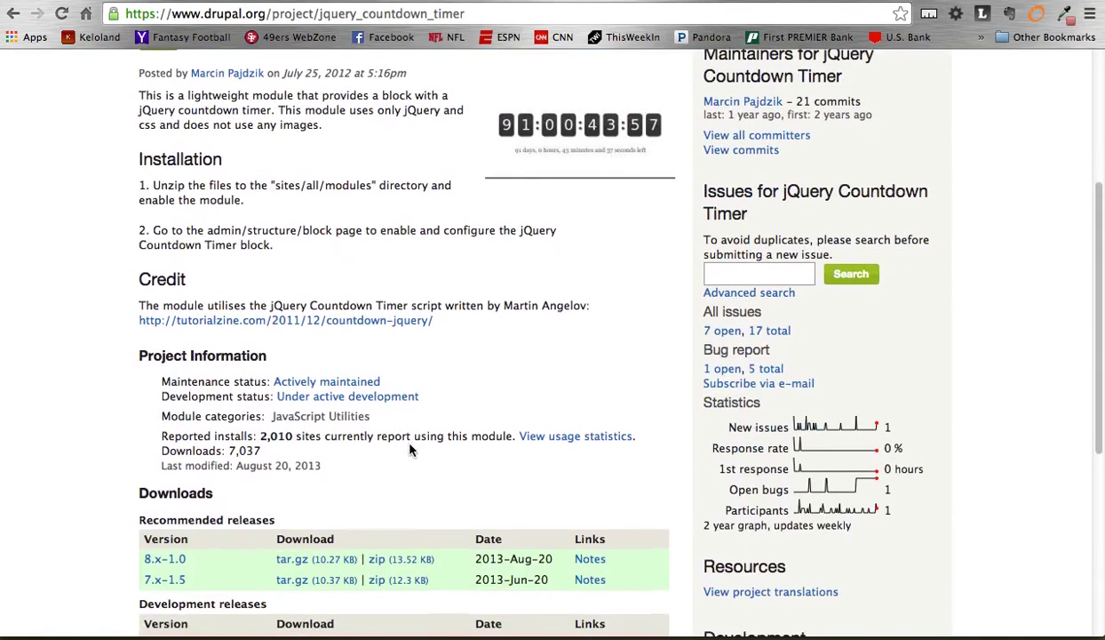
{"action": "scroll", "coordinate": [409, 448], "scroll_direction": "up", "scroll_amount": 2}
{"action": "scroll", "coordinate": [410, 448], "scroll_direction": "down", "scroll_amount": 3}
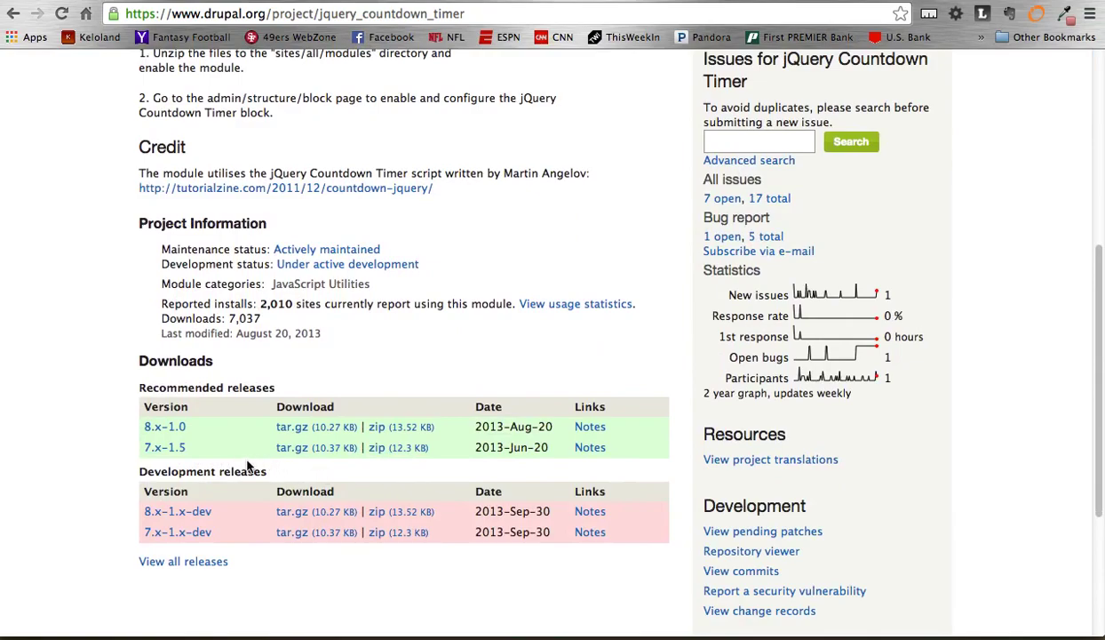
{"action": "scroll", "coordinate": [388, 301], "scroll_direction": "up", "scroll_amount": 5}
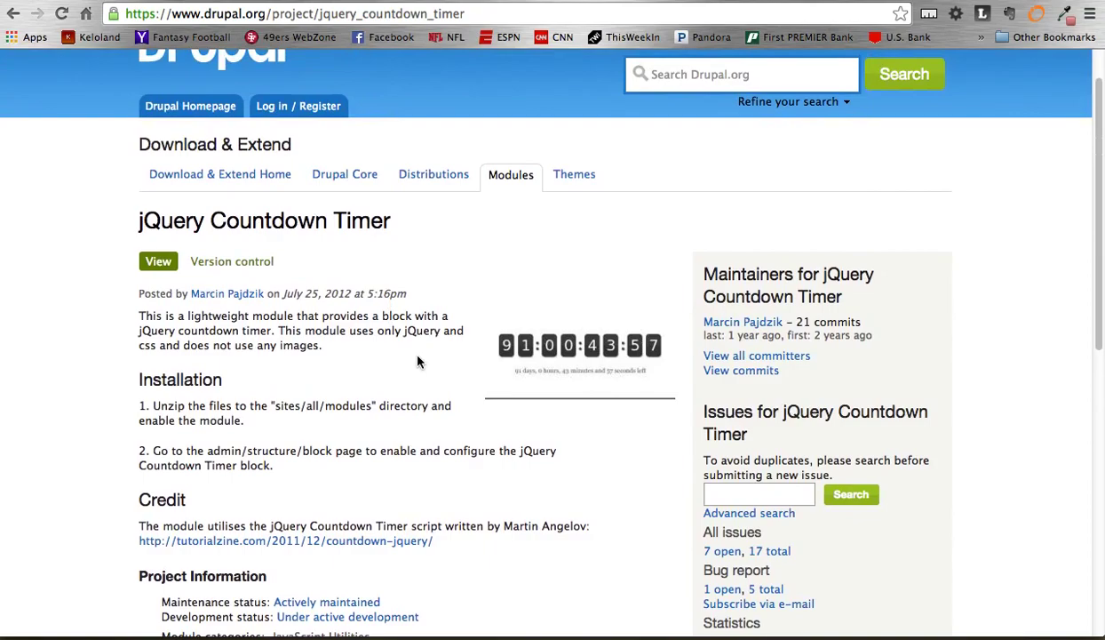
{"action": "scroll", "coordinate": [418, 360], "scroll_direction": "down", "scroll_amount": 2}
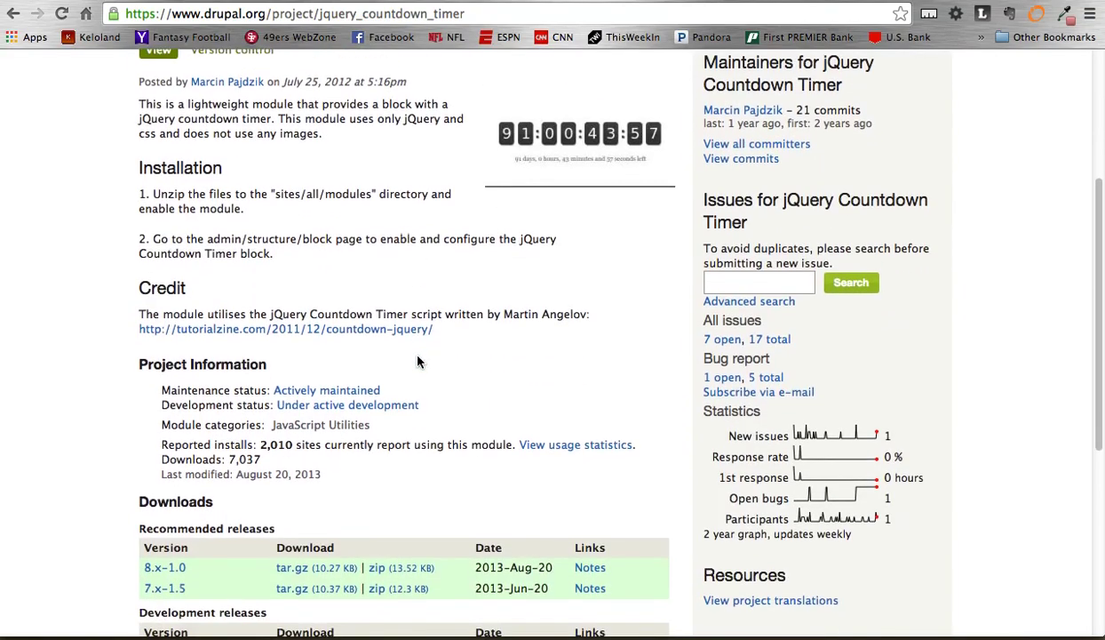
{"action": "scroll", "coordinate": [417, 360], "scroll_direction": "up", "scroll_amount": 3}
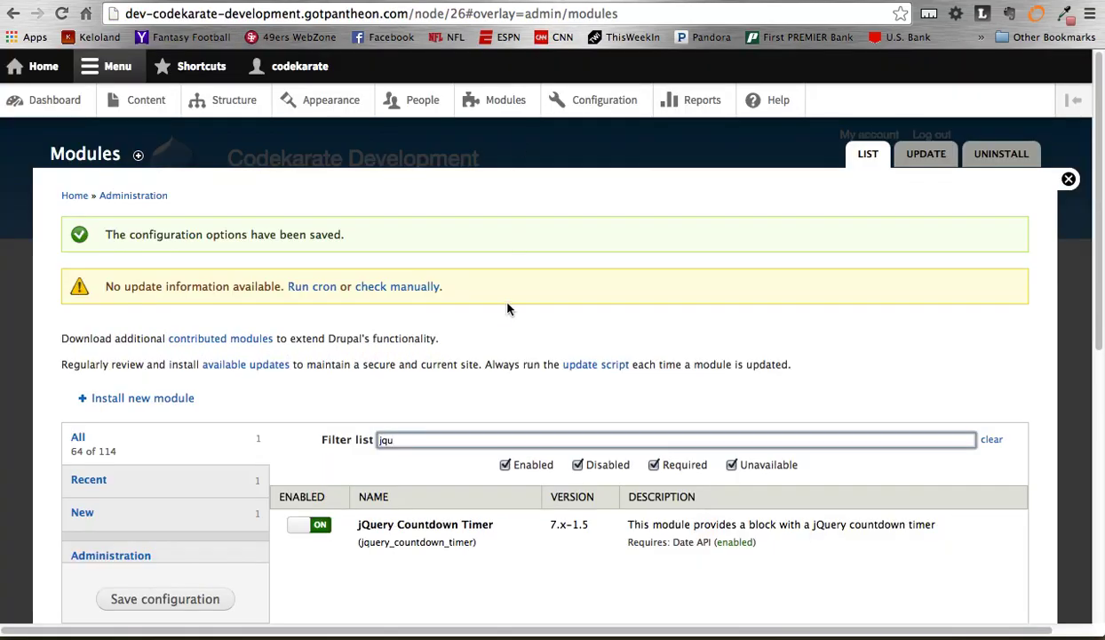
{"action": "scroll", "coordinate": [533, 339], "scroll_direction": "down", "scroll_amount": 2}
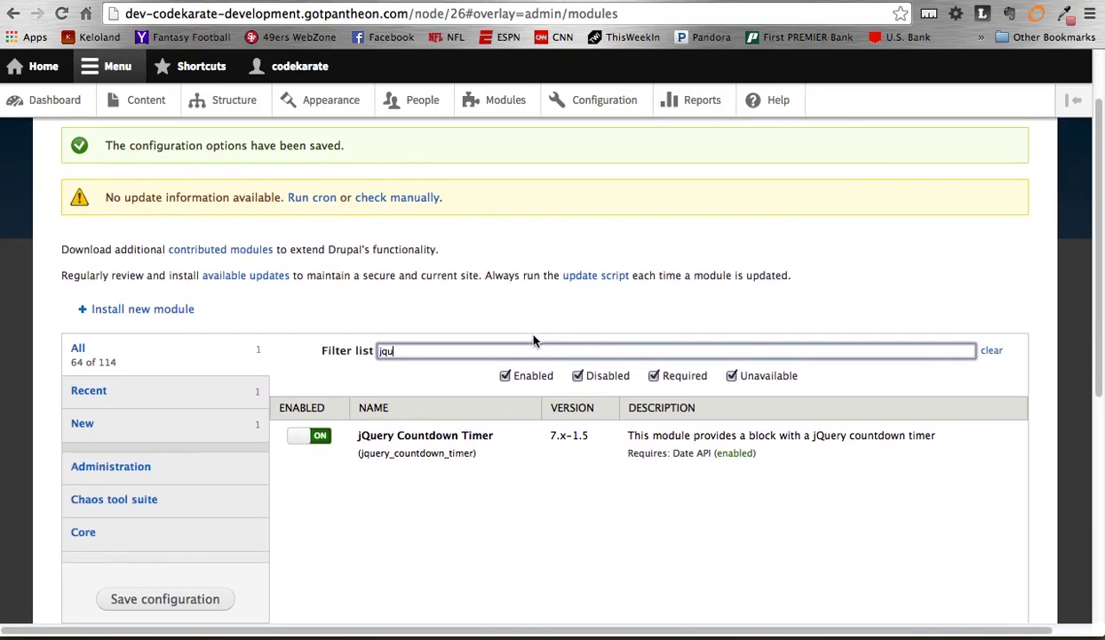
{"action": "double_click", "coordinate": [443, 354]}
{"action": "left_click_drag", "start_coordinate": [673, 453], "coordinate": [696, 506]}
{"action": "left_click", "coordinate": [697, 506]}
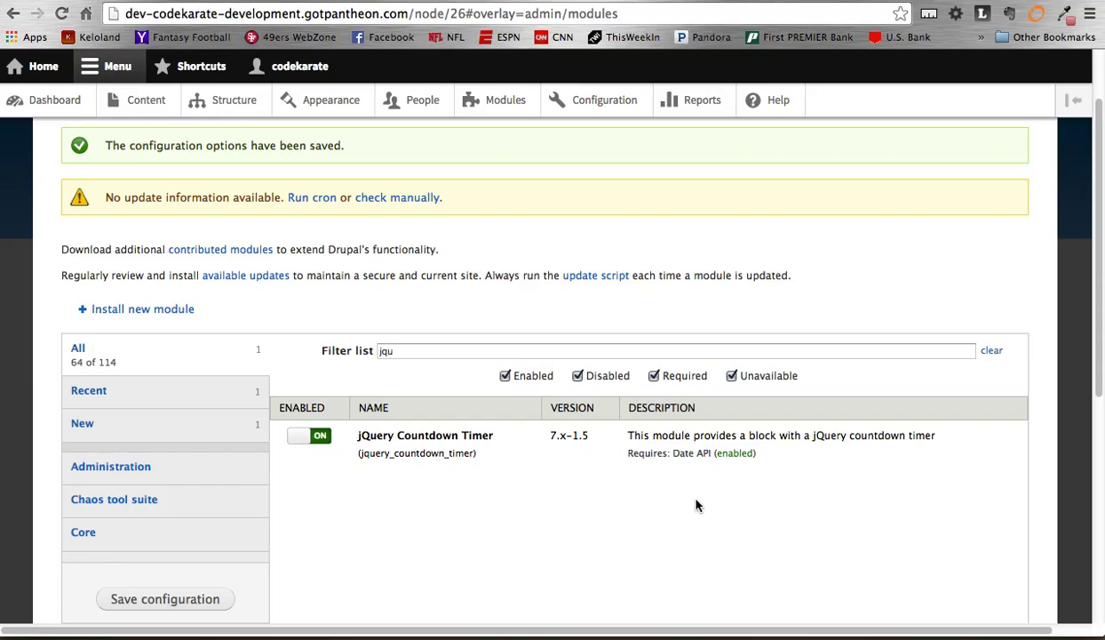
{"action": "scroll", "coordinate": [696, 506], "scroll_direction": "up", "scroll_amount": 3}
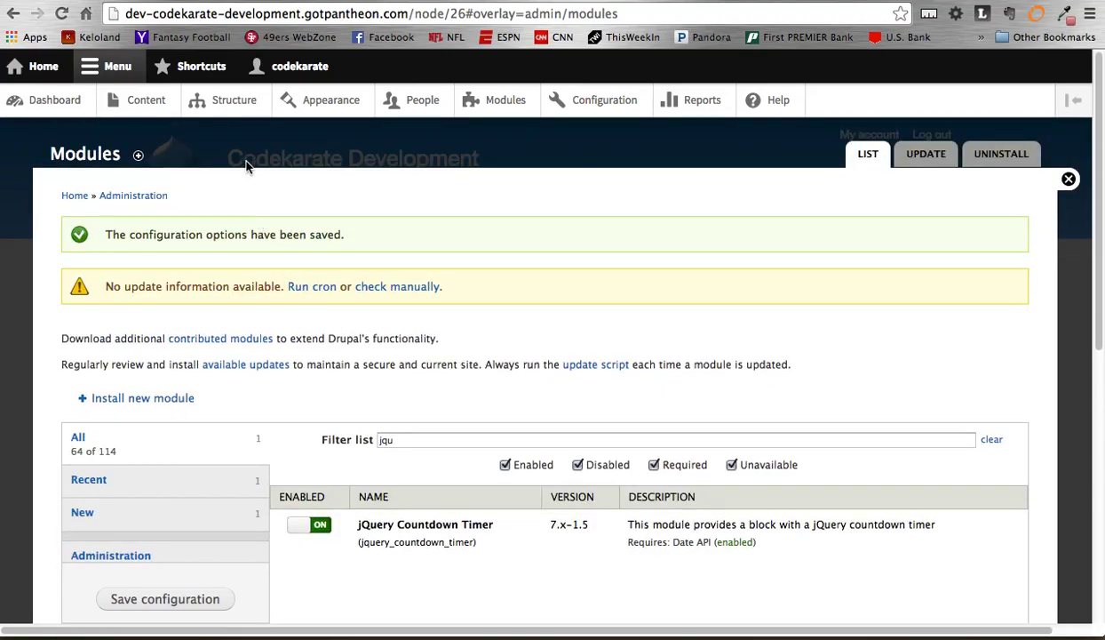
Go to Structure > Blocks and scroll to the jQuery Countdown Timer block in the Footer region
{"action": "left_click", "coordinate": [233, 105]}
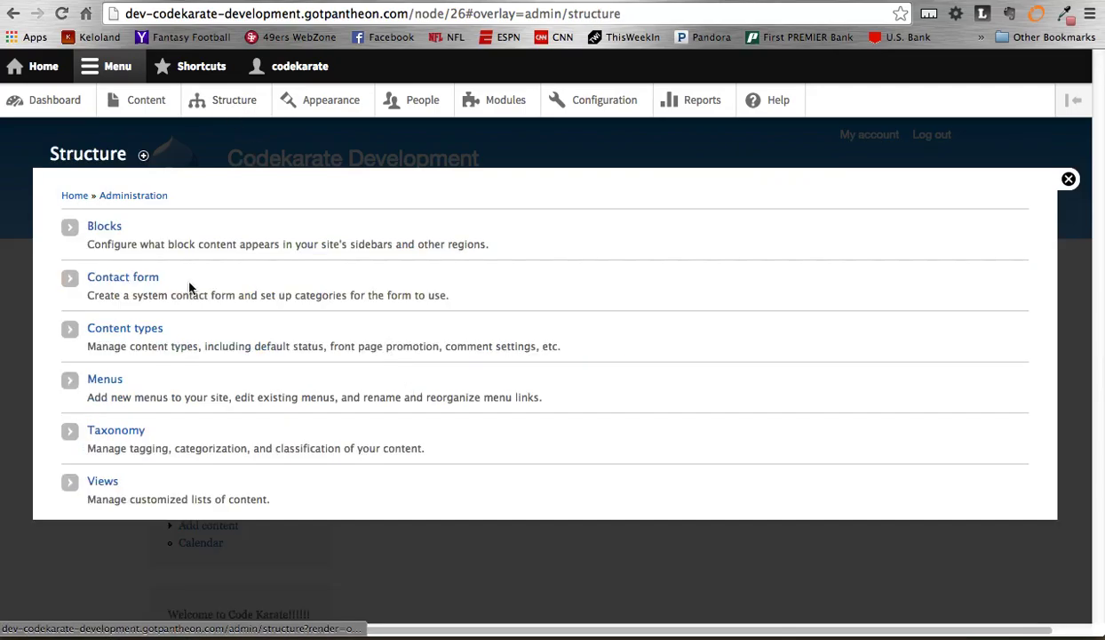
{"action": "left_click", "coordinate": [105, 228]}
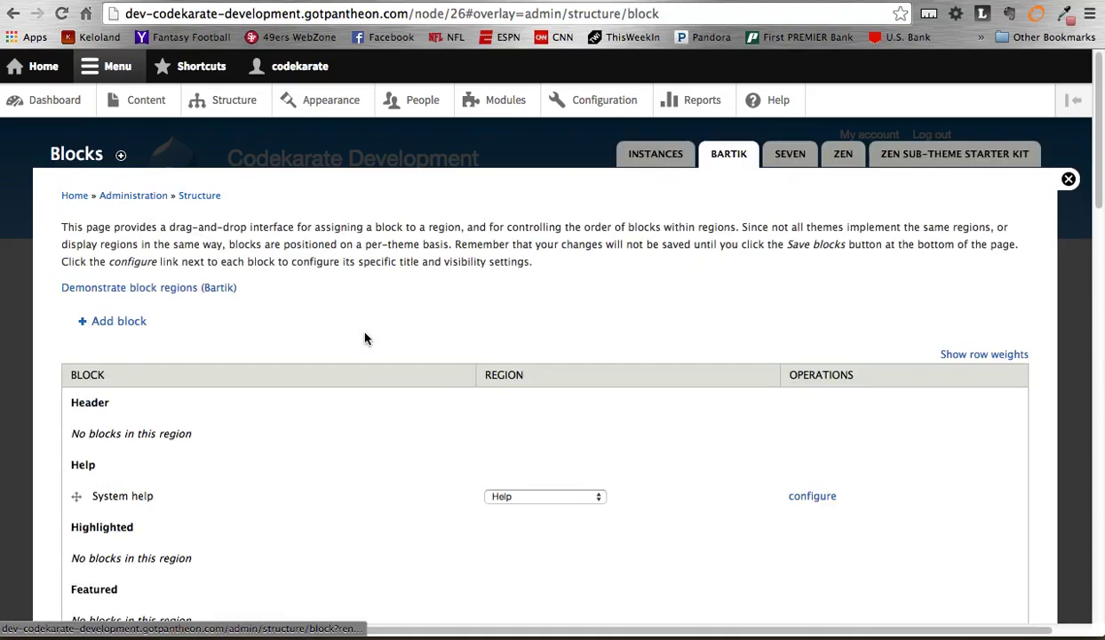
{"action": "scroll", "coordinate": [364, 338], "scroll_direction": "down", "scroll_amount": 3}
{"action": "scroll", "coordinate": [365, 338], "scroll_direction": "down", "scroll_amount": 7}
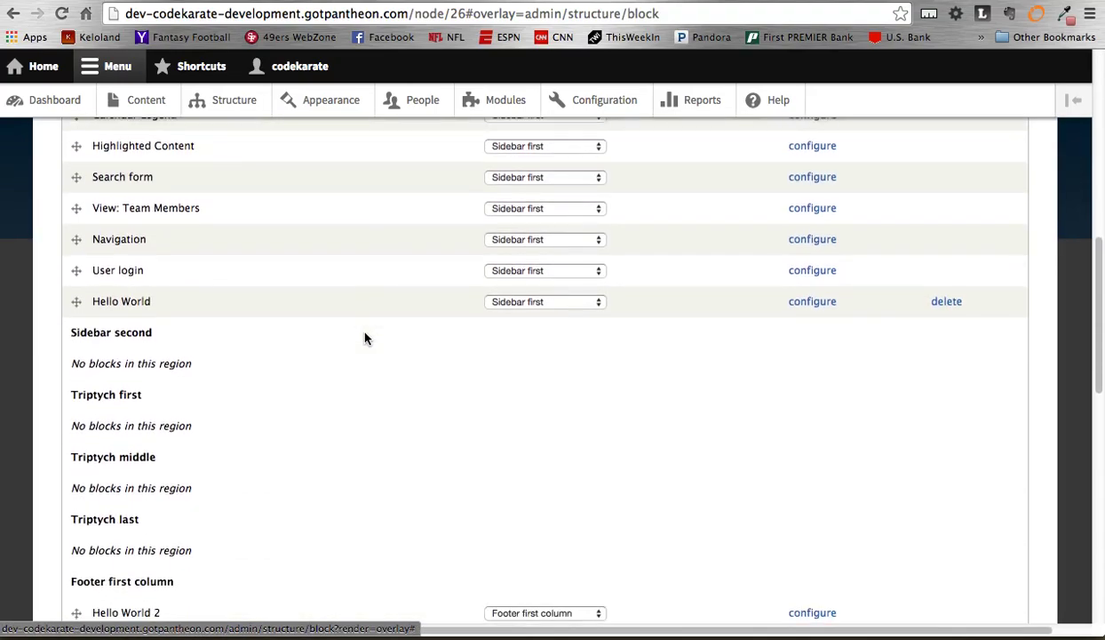
{"action": "scroll", "coordinate": [364, 338], "scroll_direction": "down", "scroll_amount": 4}
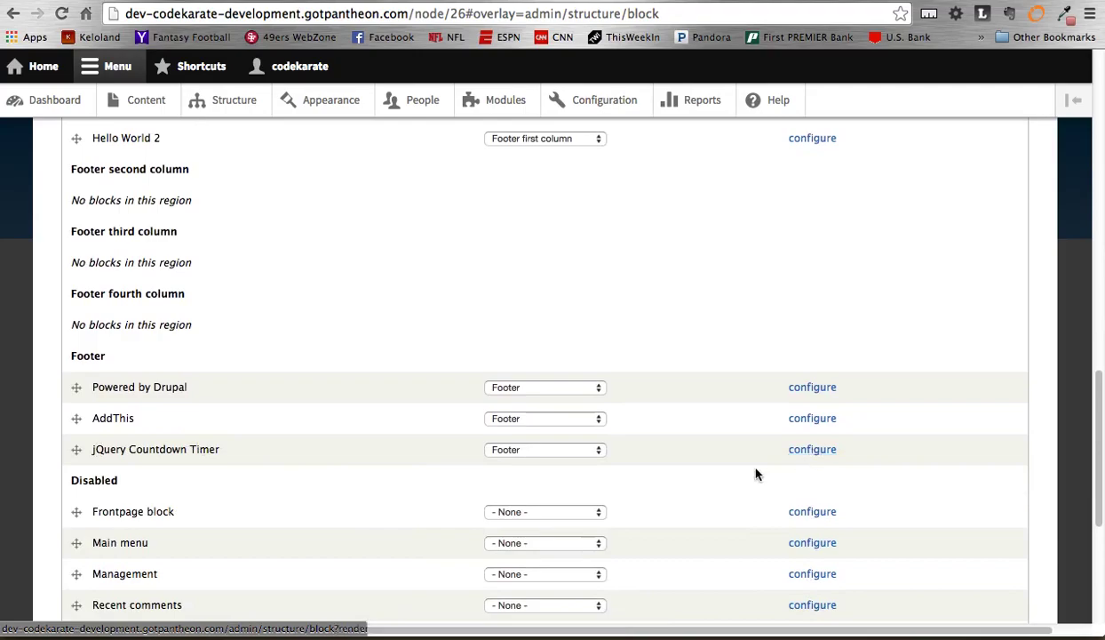
{"action": "scroll", "coordinate": [350, 469], "scroll_direction": "down", "scroll_amount": 5}
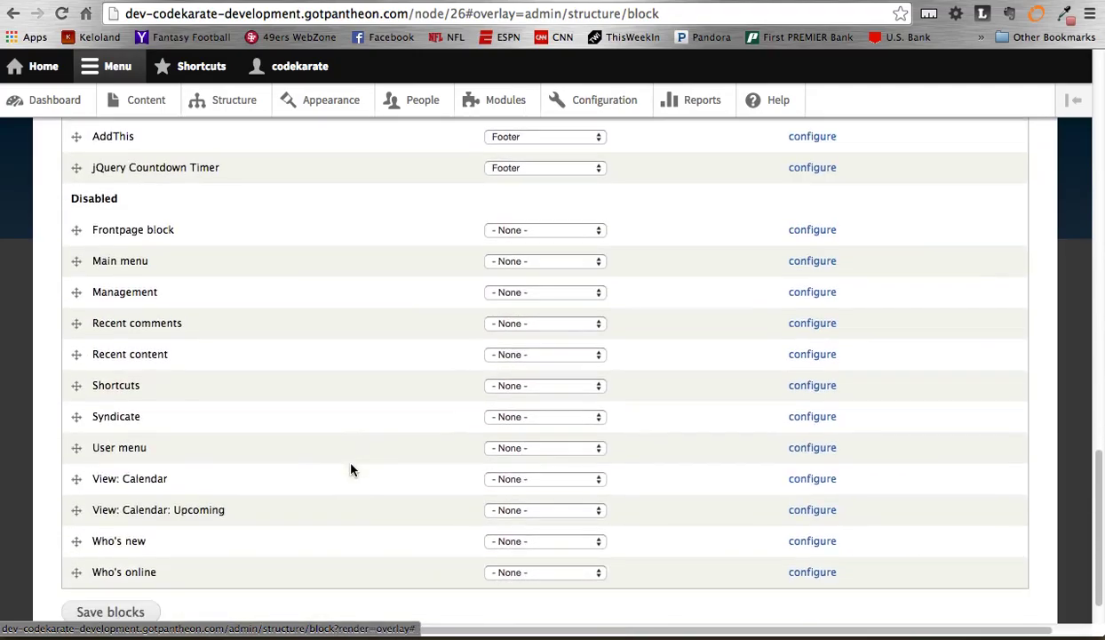
{"action": "scroll", "coordinate": [350, 467], "scroll_direction": "up", "scroll_amount": 3}
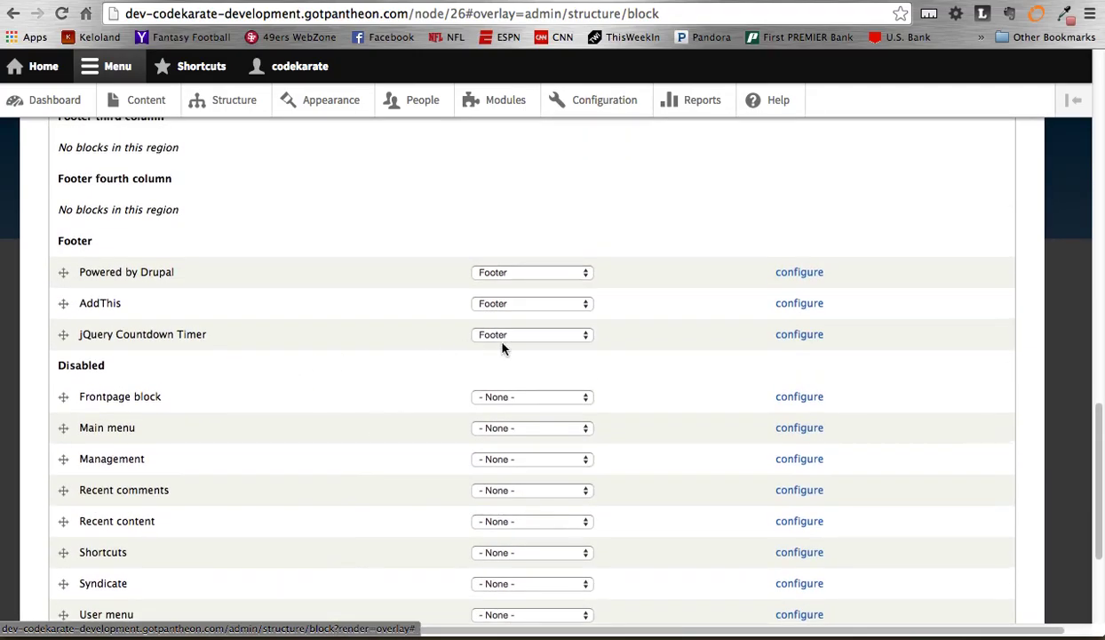
In the jQuery Countdown Timer block settings, set the timer font size to 40
{"action": "left_click", "coordinate": [817, 335]}
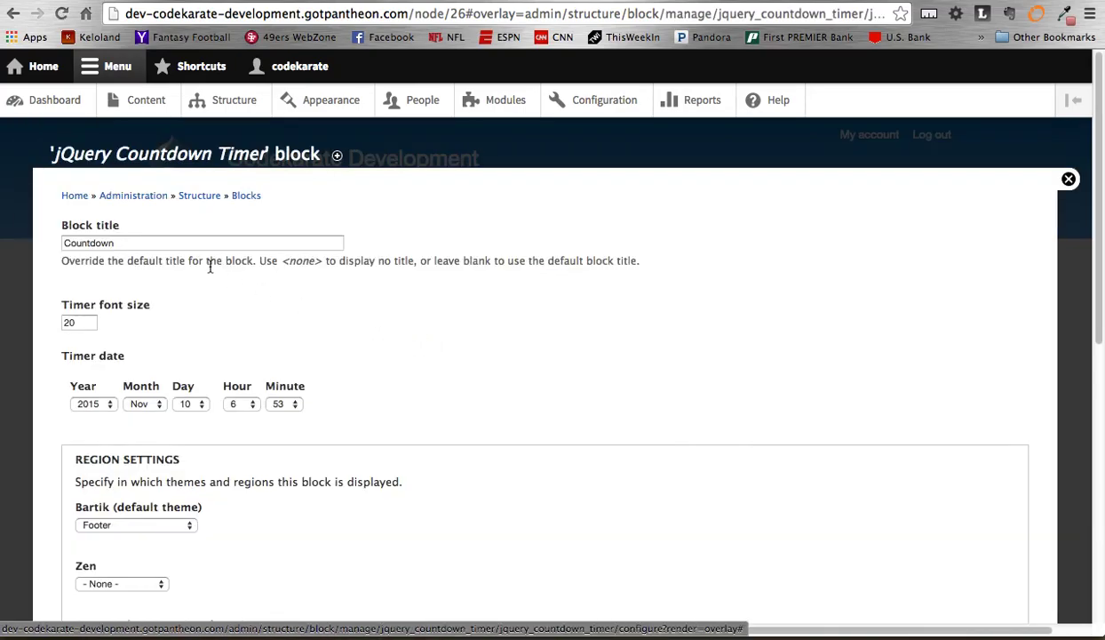
{"action": "scroll", "coordinate": [514, 358], "scroll_direction": "down", "scroll_amount": 1}
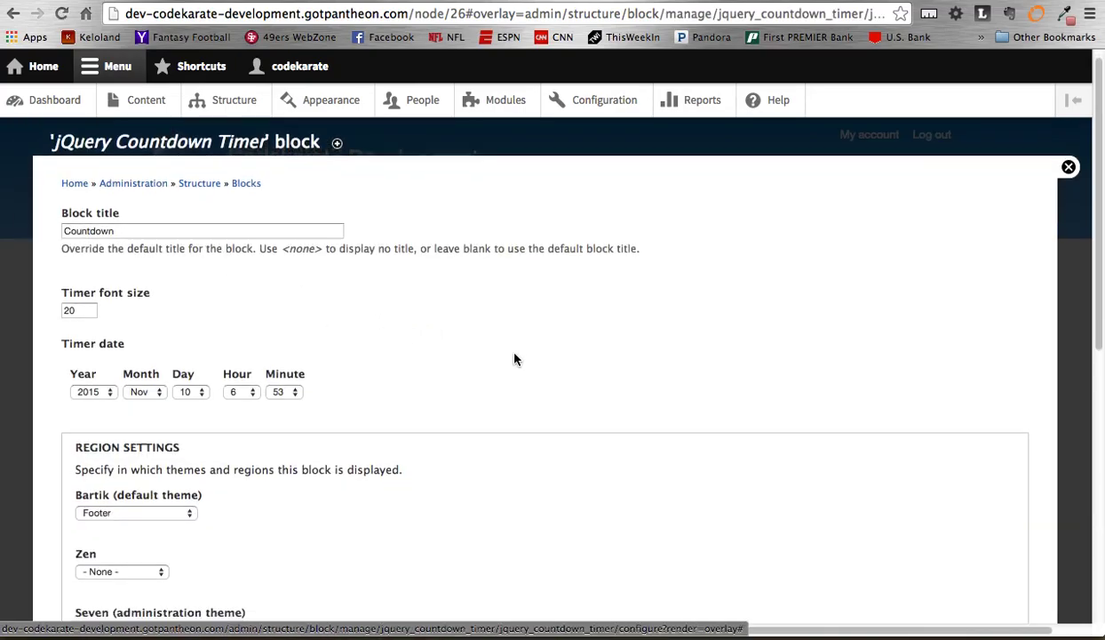
{"action": "scroll", "coordinate": [514, 358], "scroll_direction": "down", "scroll_amount": 1}
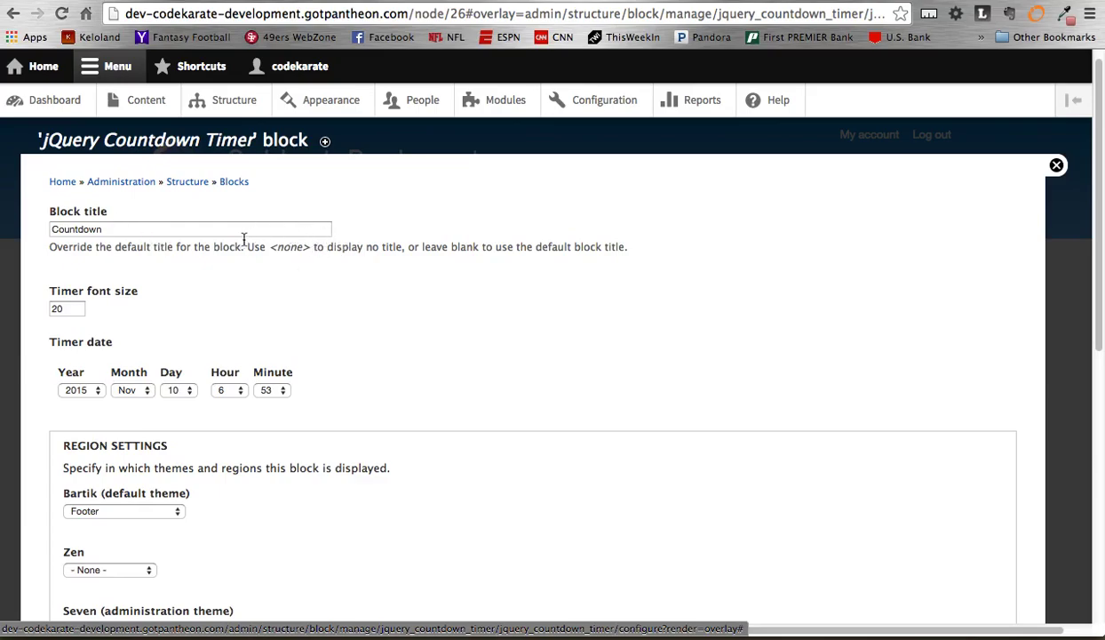
{"action": "scroll", "coordinate": [208, 261], "scroll_direction": "down", "scroll_amount": 2}
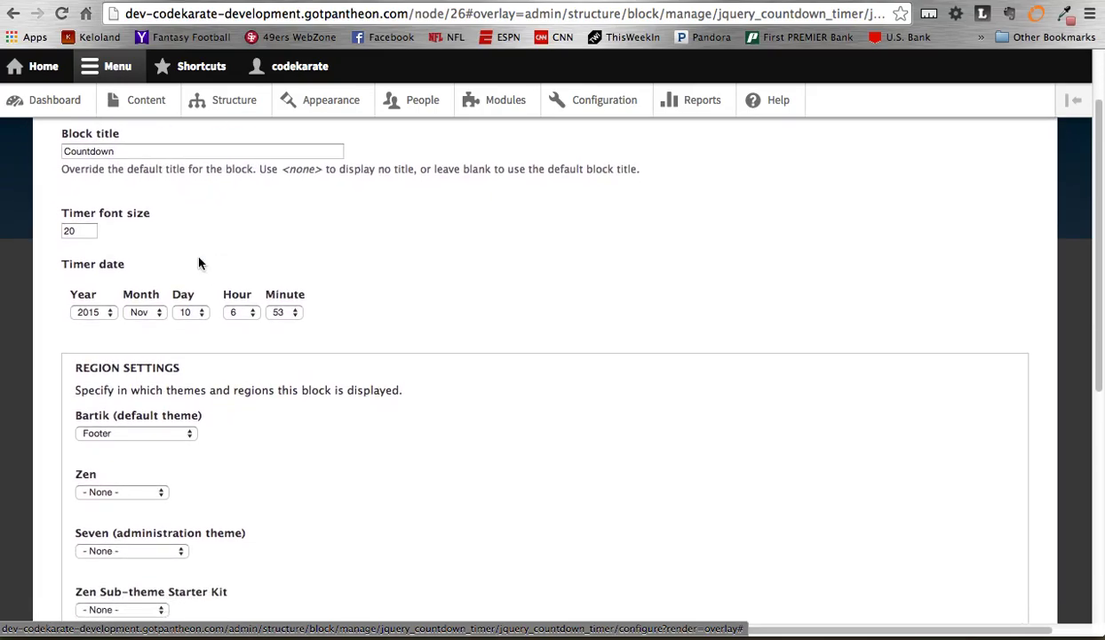
{"action": "left_click", "coordinate": [64, 230]}
{"action": "key", "text": "BackSpace"}
{"action": "key", "text": "BackSpace"}
{"action": "type", "text": "40"}
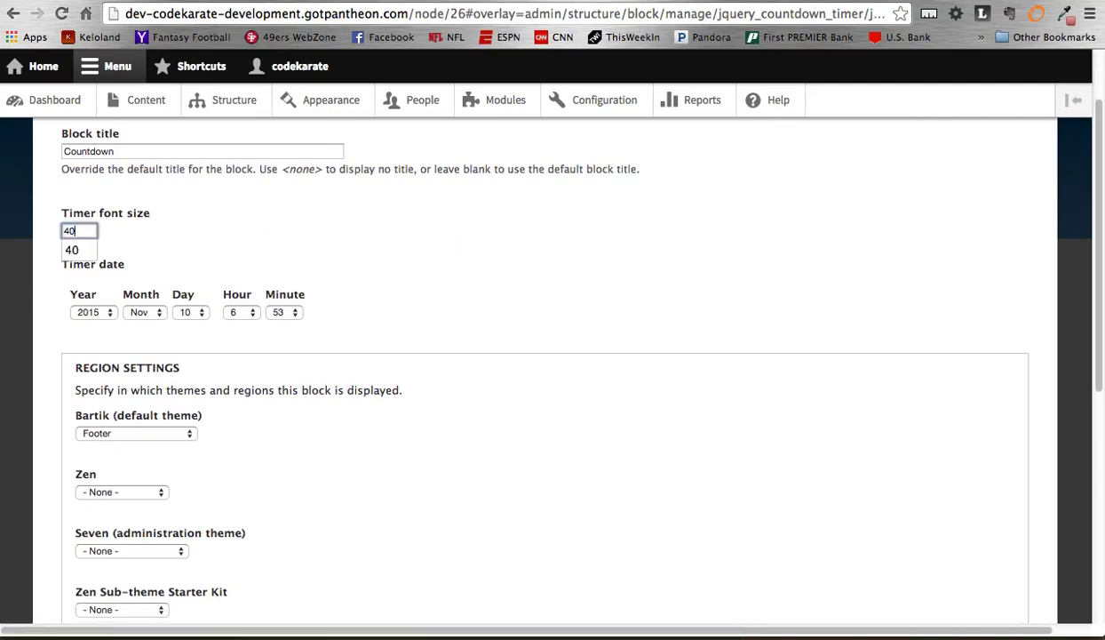
{"action": "left_click", "coordinate": [236, 262]}
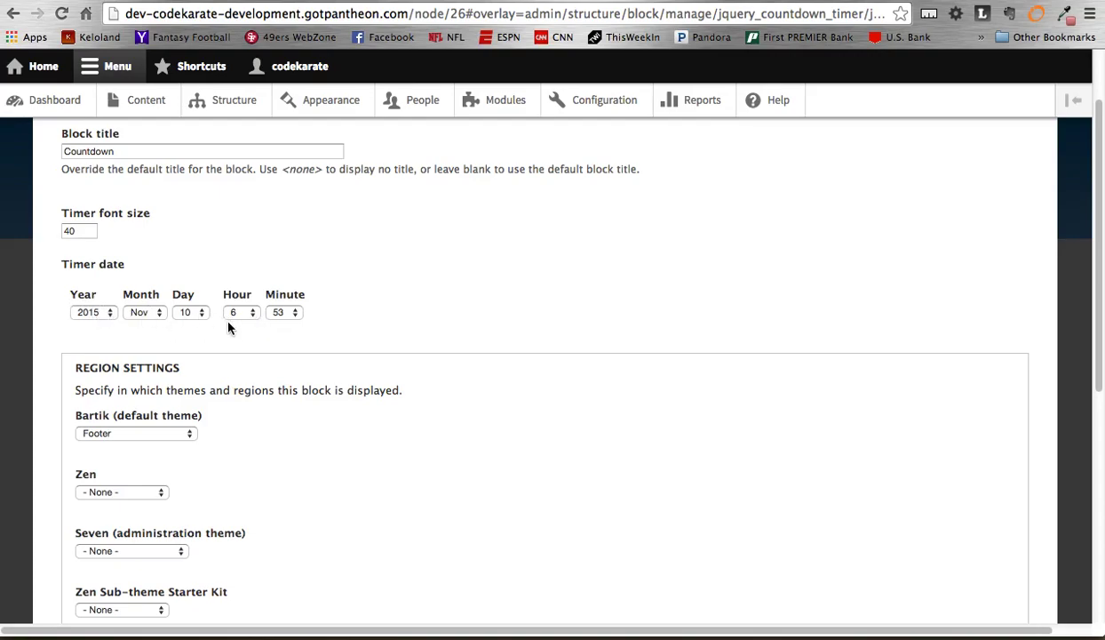
Choose 2014 as the timer year and save the block
{"action": "left_click", "coordinate": [91, 312]}
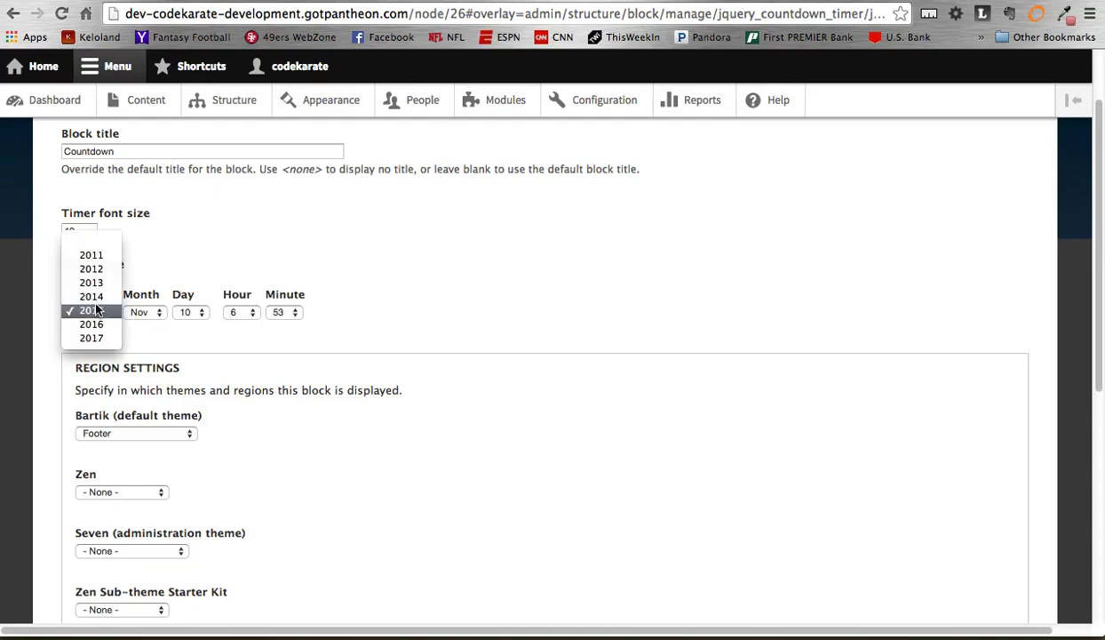
{"action": "left_click", "coordinate": [91, 296]}
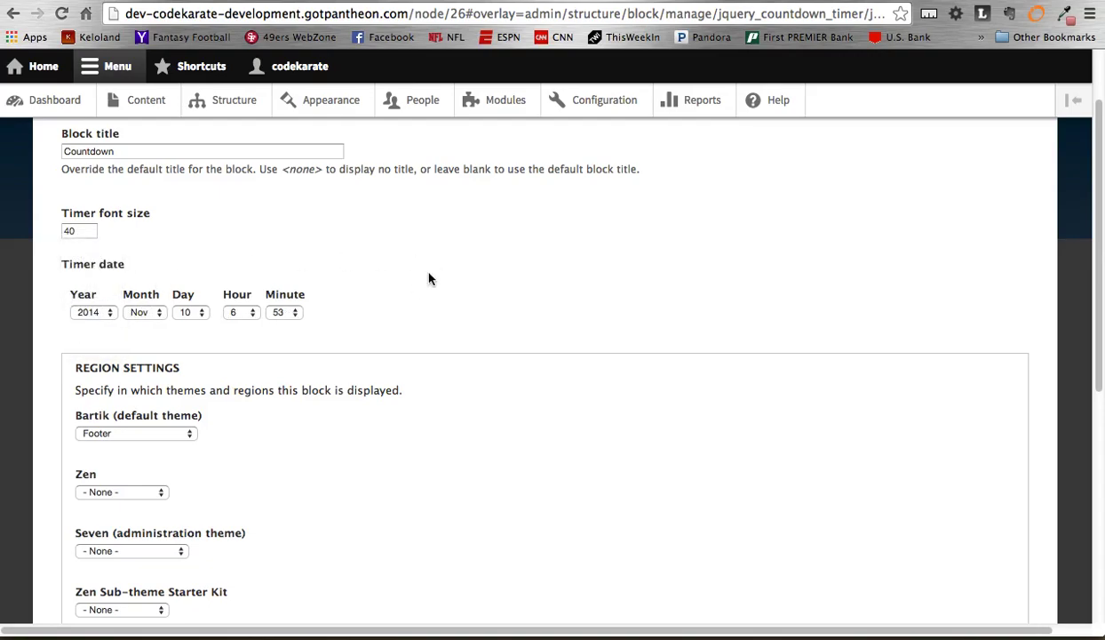
{"action": "scroll", "coordinate": [402, 308], "scroll_direction": "down", "scroll_amount": 1}
{"action": "scroll", "coordinate": [402, 308], "scroll_direction": "down", "scroll_amount": 2}
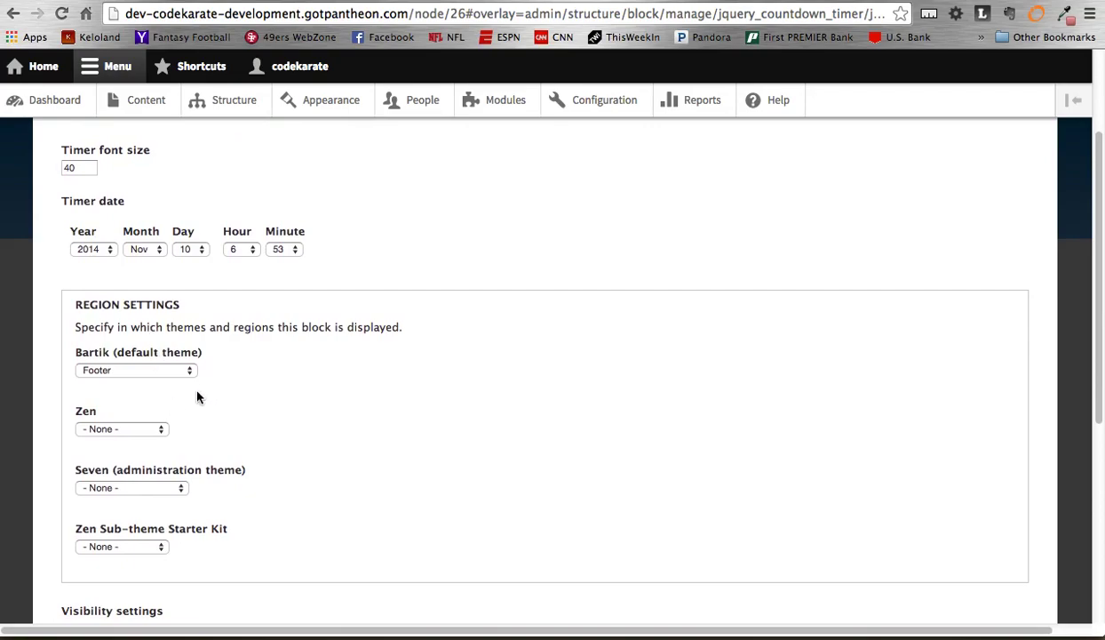
{"action": "scroll", "coordinate": [333, 422], "scroll_direction": "down", "scroll_amount": 7}
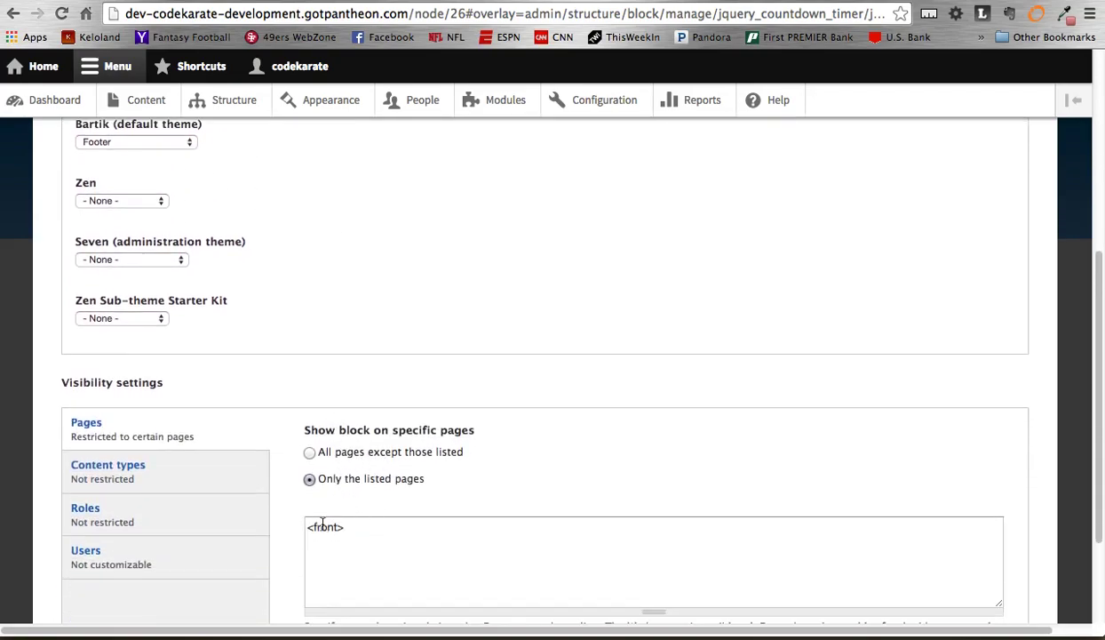
{"action": "scroll", "coordinate": [271, 458], "scroll_direction": "down", "scroll_amount": 4}
{"action": "left_click", "coordinate": [117, 569]}
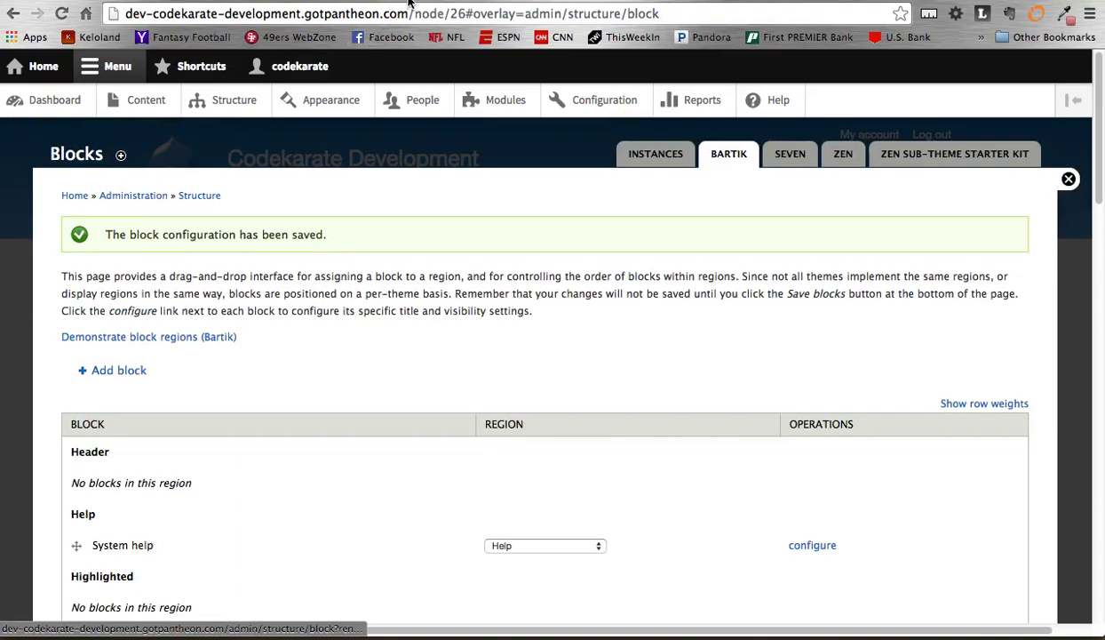
Leave block admin, reload the front page, and check the footer Countdown showing 31 days
{"action": "key", "text": "Escape"}
{"action": "left_click", "coordinate": [62, 13]}
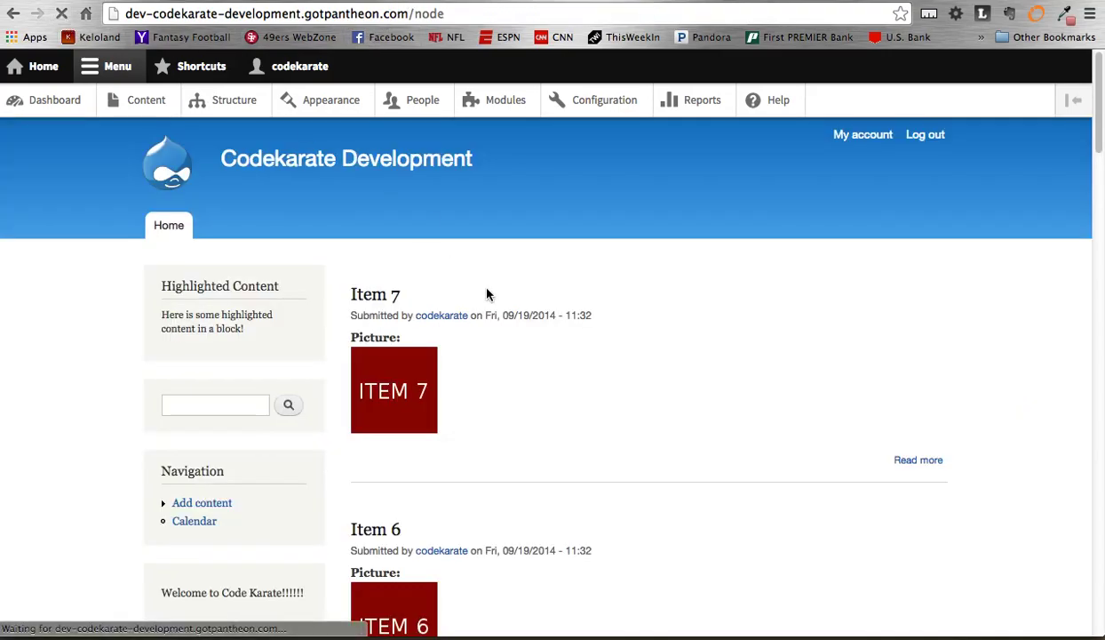
{"action": "scroll", "coordinate": [702, 365], "scroll_direction": "down", "scroll_amount": 15}
{"action": "scroll", "coordinate": [707, 369], "scroll_direction": "down", "scroll_amount": 15}
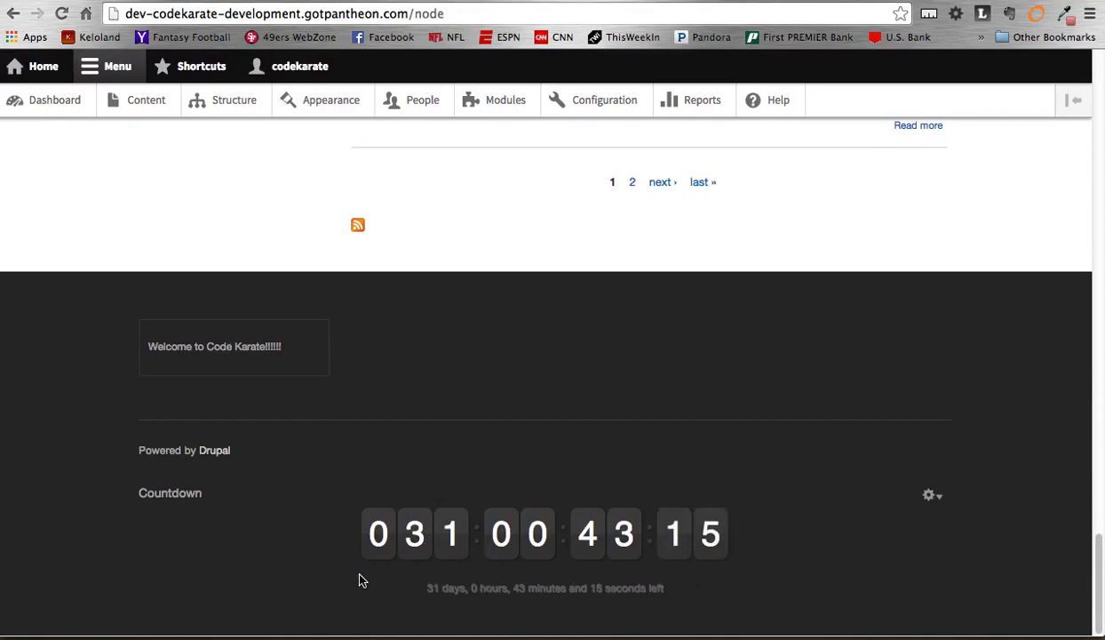
{"action": "double_click", "coordinate": [378, 531]}
{"action": "left_click", "coordinate": [318, 533]}
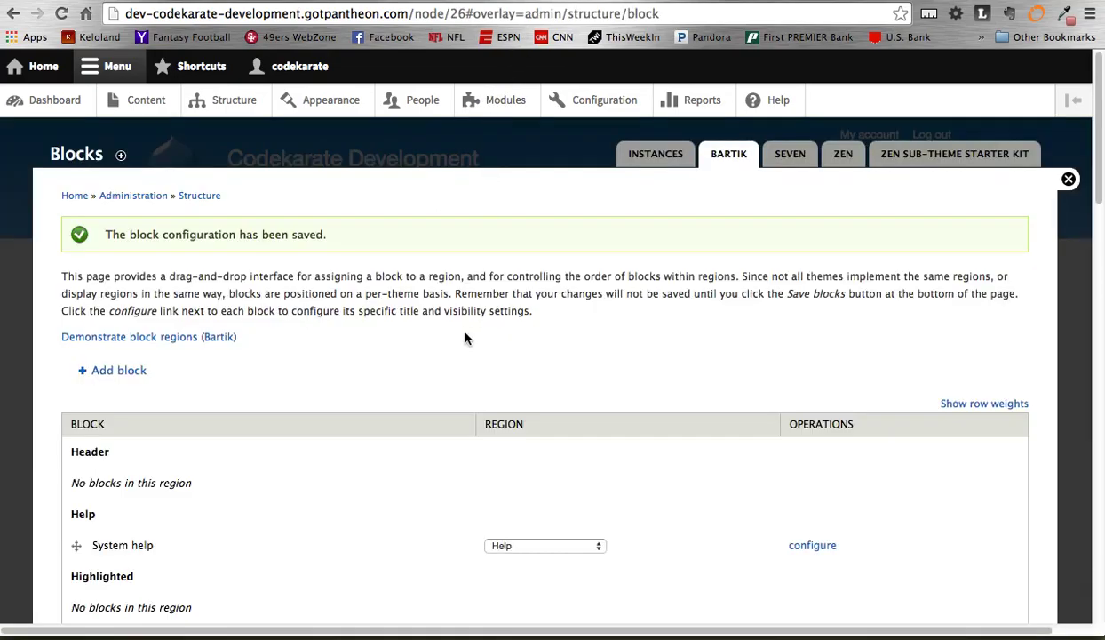
Reconfigure the jQuery Countdown Timer block with timer year 2015 instead of 2014 and save it
{"action": "scroll", "coordinate": [465, 334], "scroll_direction": "down", "scroll_amount": 3}
{"action": "scroll", "coordinate": [466, 338], "scroll_direction": "down", "scroll_amount": 18}
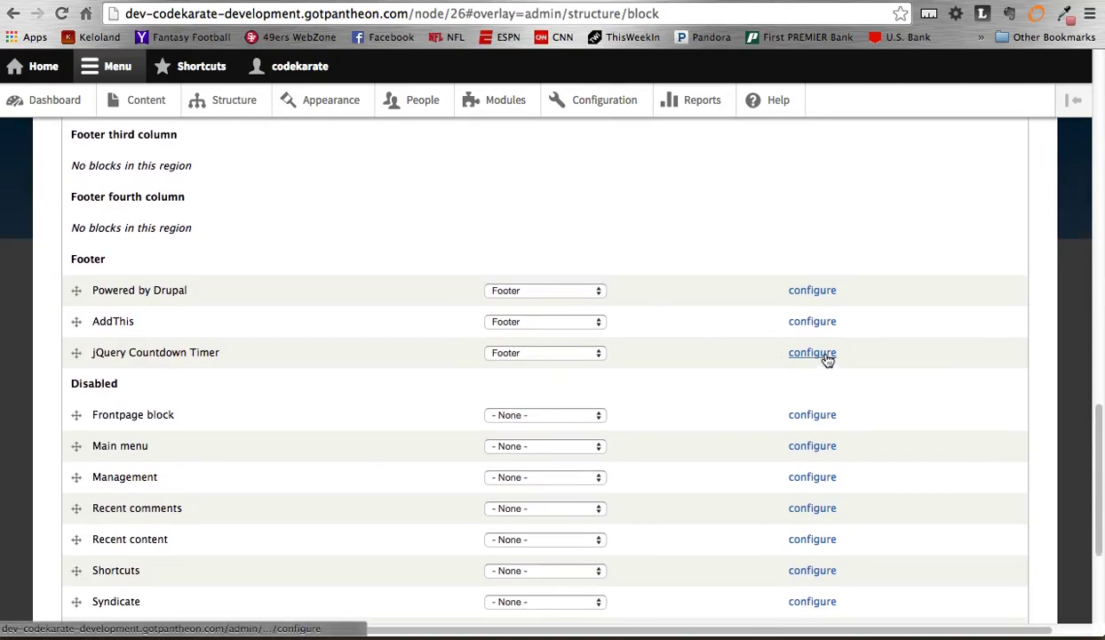
{"action": "left_click", "coordinate": [821, 353]}
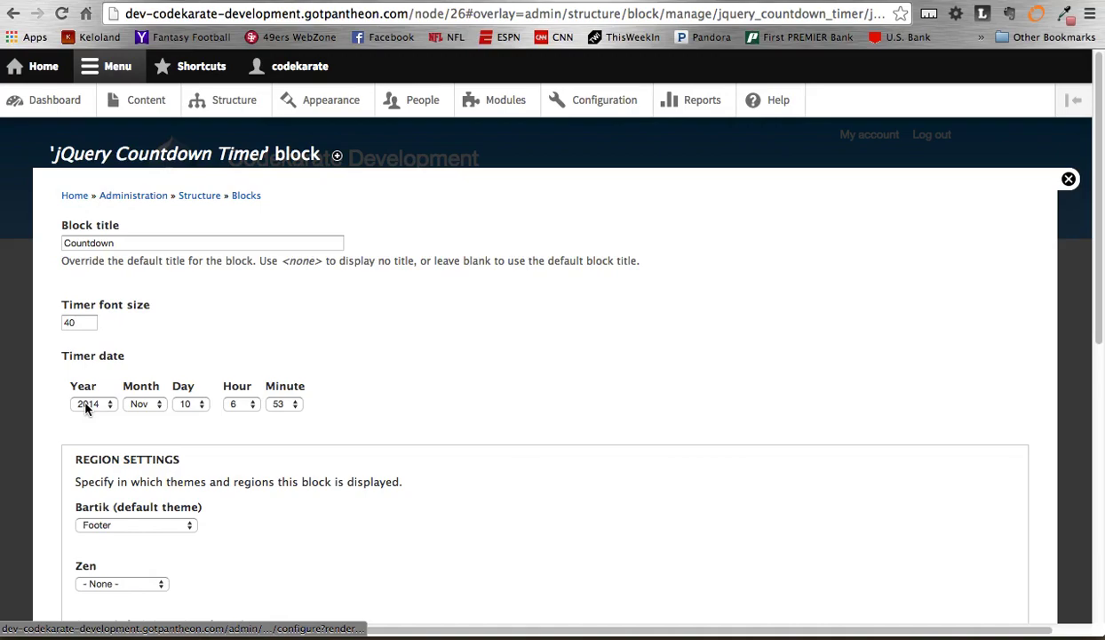
{"action": "left_click", "coordinate": [89, 403]}
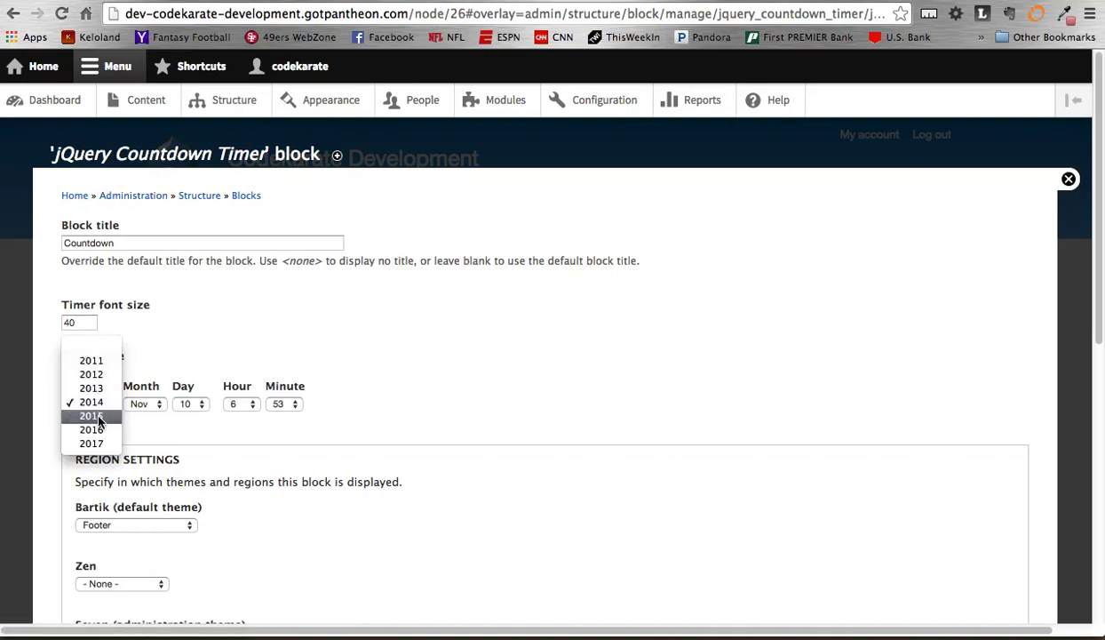
{"action": "left_click", "coordinate": [93, 429]}
{"action": "left_click", "coordinate": [100, 405]}
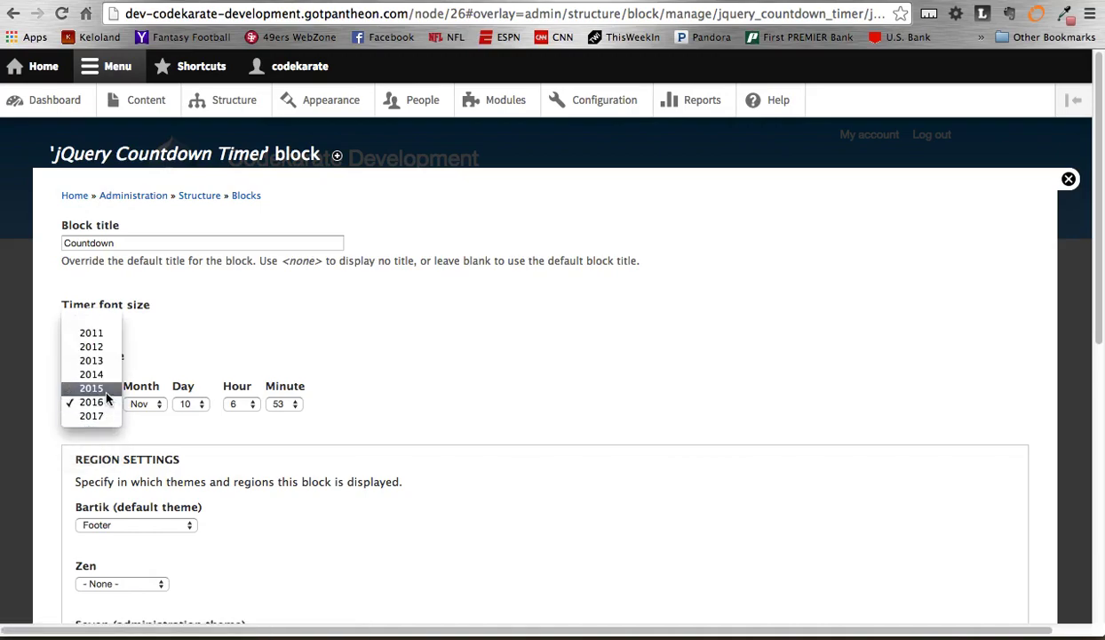
{"action": "left_click", "coordinate": [103, 384]}
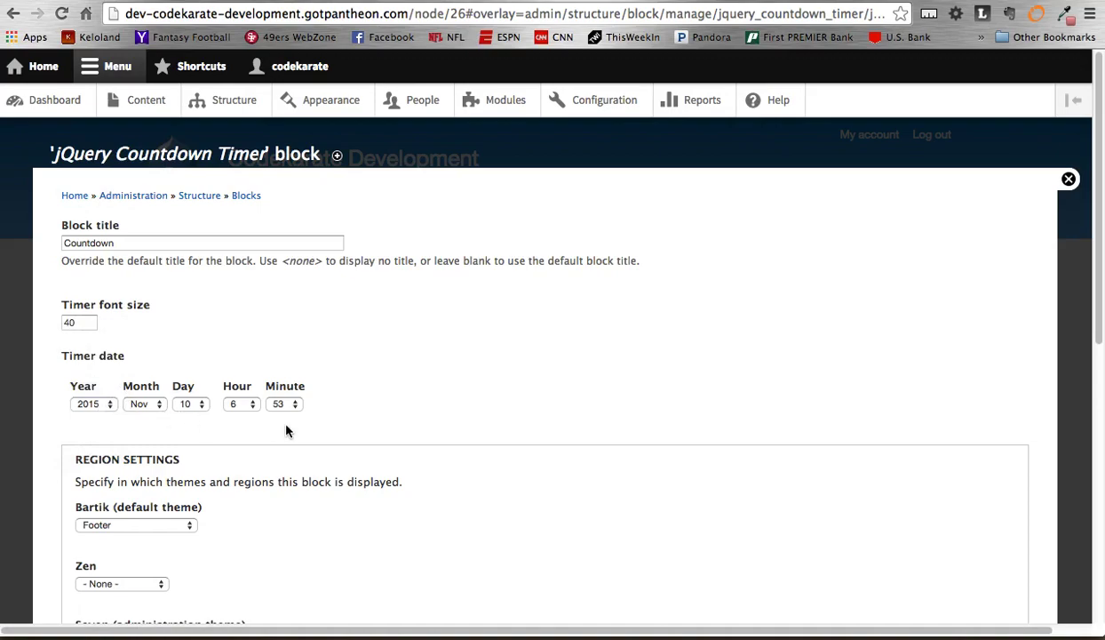
{"action": "scroll", "coordinate": [286, 431], "scroll_direction": "down", "scroll_amount": 10}
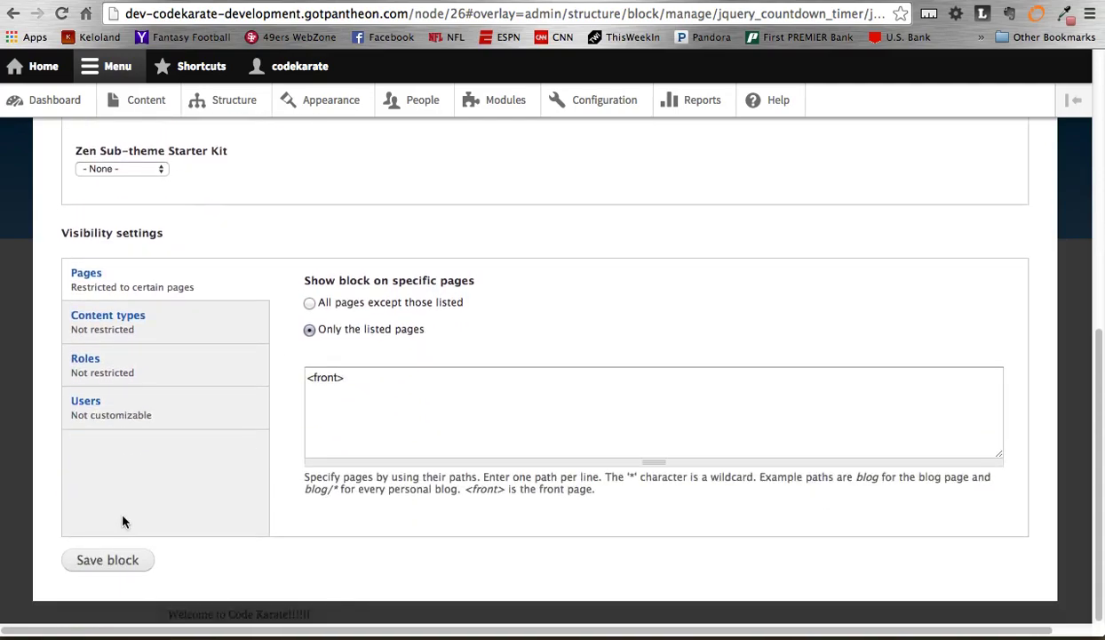
{"action": "left_click", "coordinate": [108, 560]}
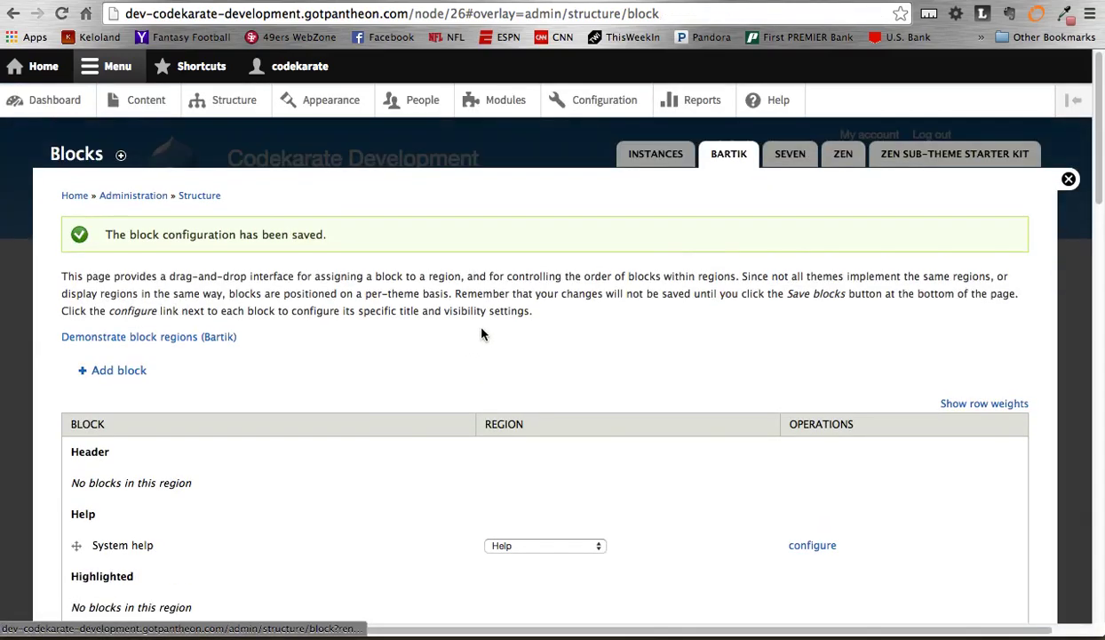
Close block admin, reload, and inspect the footer Countdown's three-digit 396 days
{"action": "left_click", "coordinate": [1068, 180]}
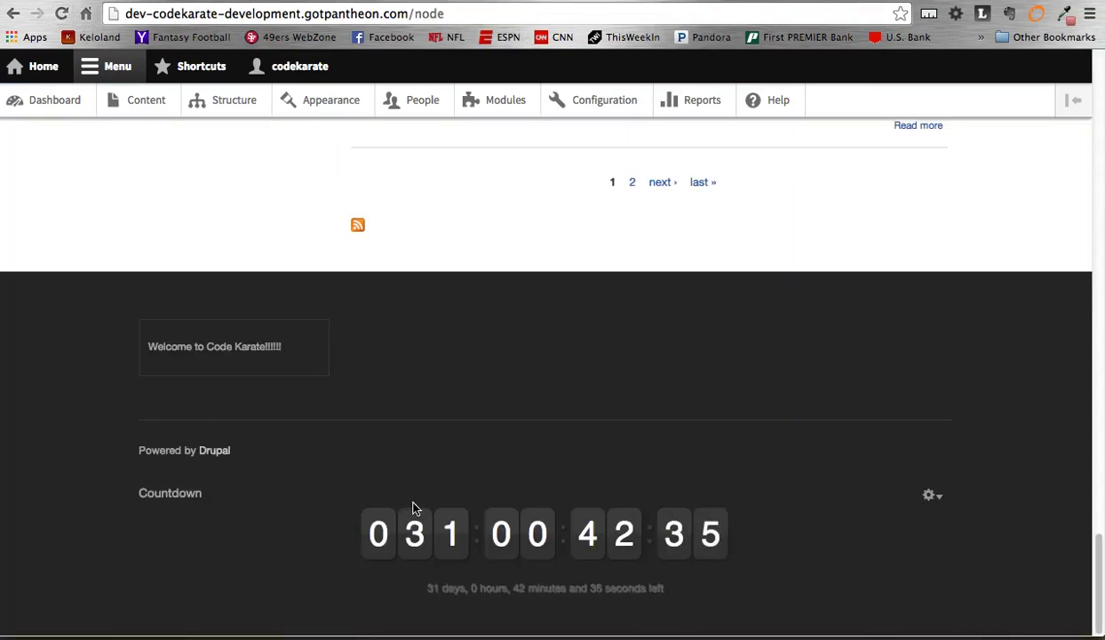
{"action": "key", "text": "super+r"}
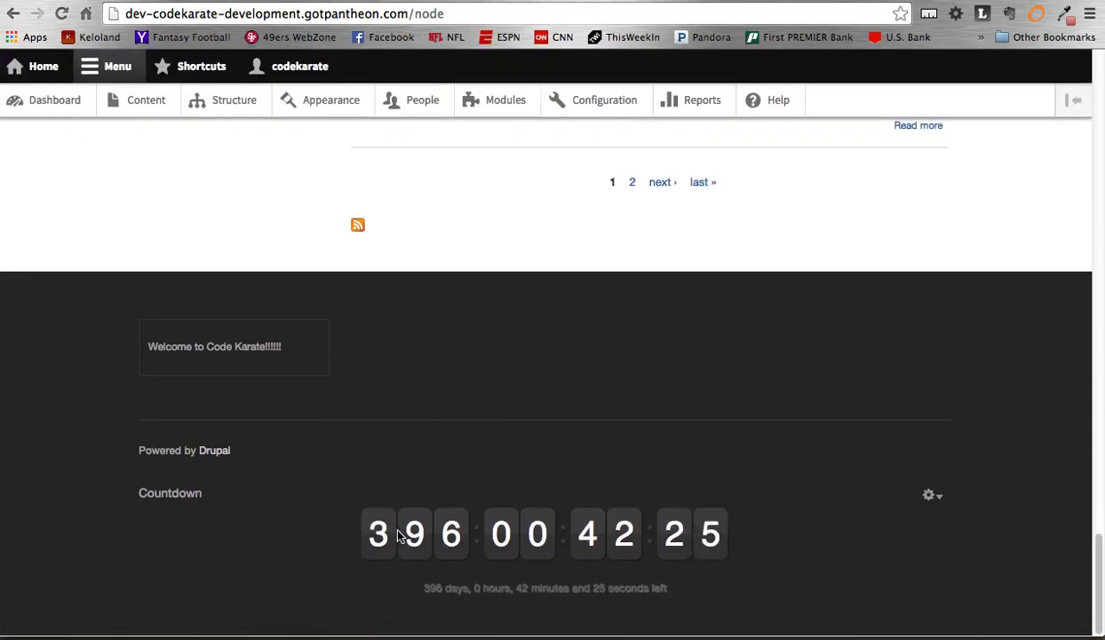
{"action": "left_click_drag", "start_coordinate": [402, 532], "coordinate": [471, 527]}
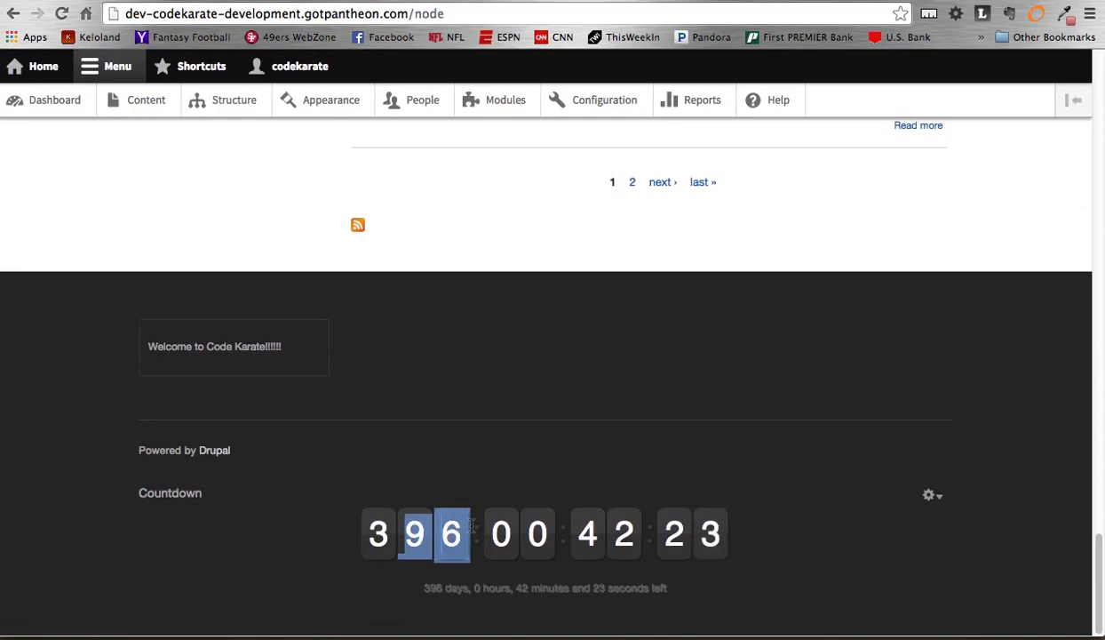
{"action": "left_click", "coordinate": [473, 507]}
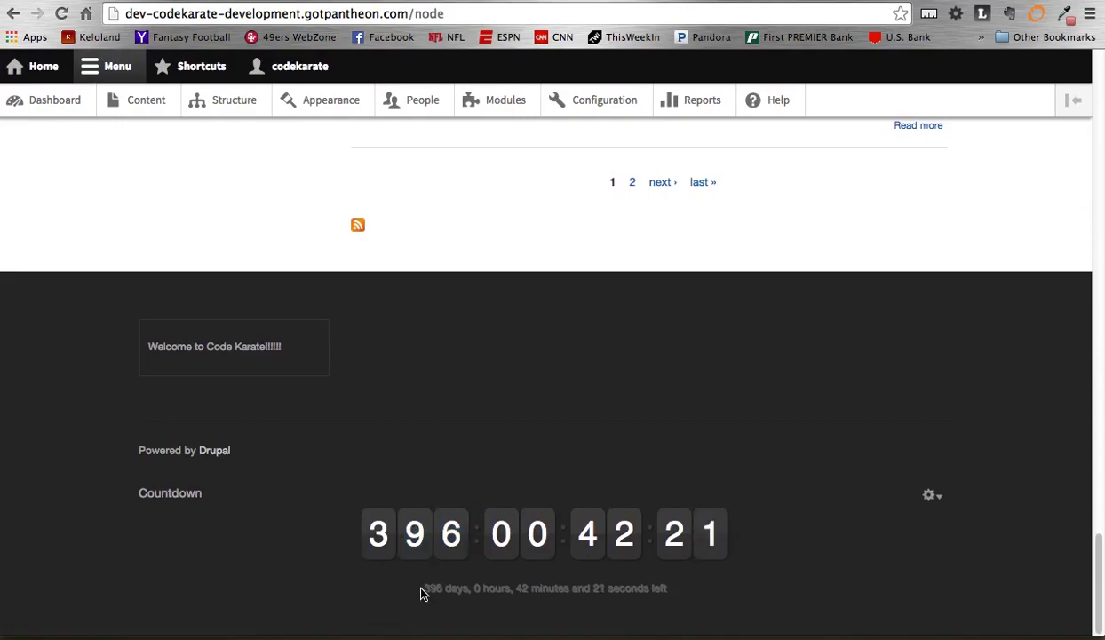
{"action": "left_click_drag", "start_coordinate": [424, 588], "coordinate": [441, 589]}
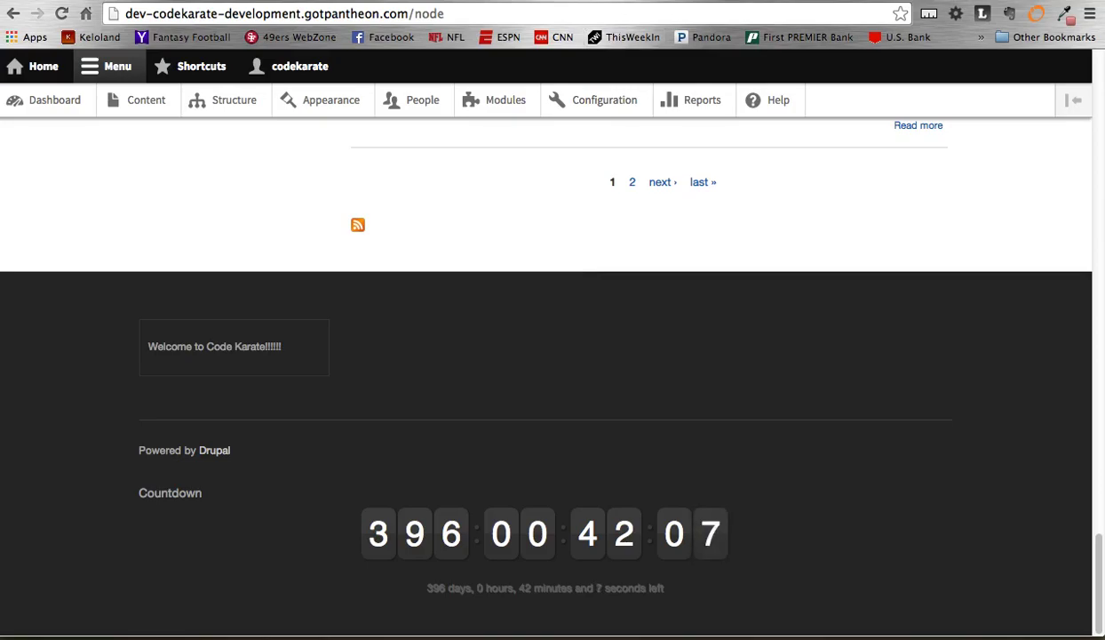
Close the dev site's tab and open the 'Code to provide 3 digit days in countdown' issue
{"action": "left_click", "coordinate": [804, 3]}
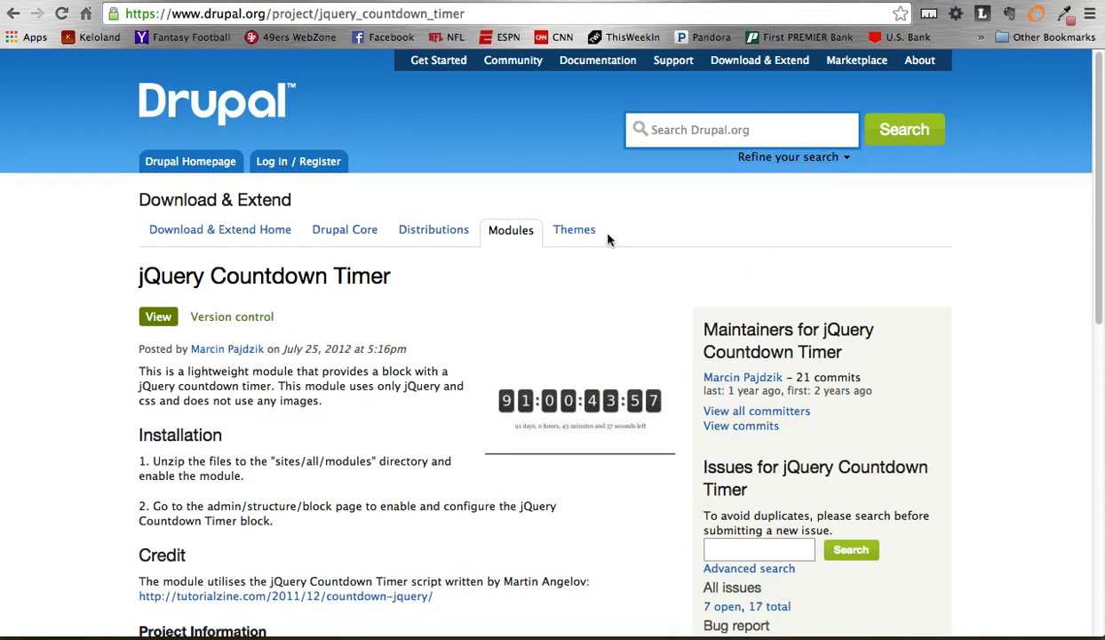
{"action": "scroll", "coordinate": [645, 305], "scroll_direction": "down", "scroll_amount": 4}
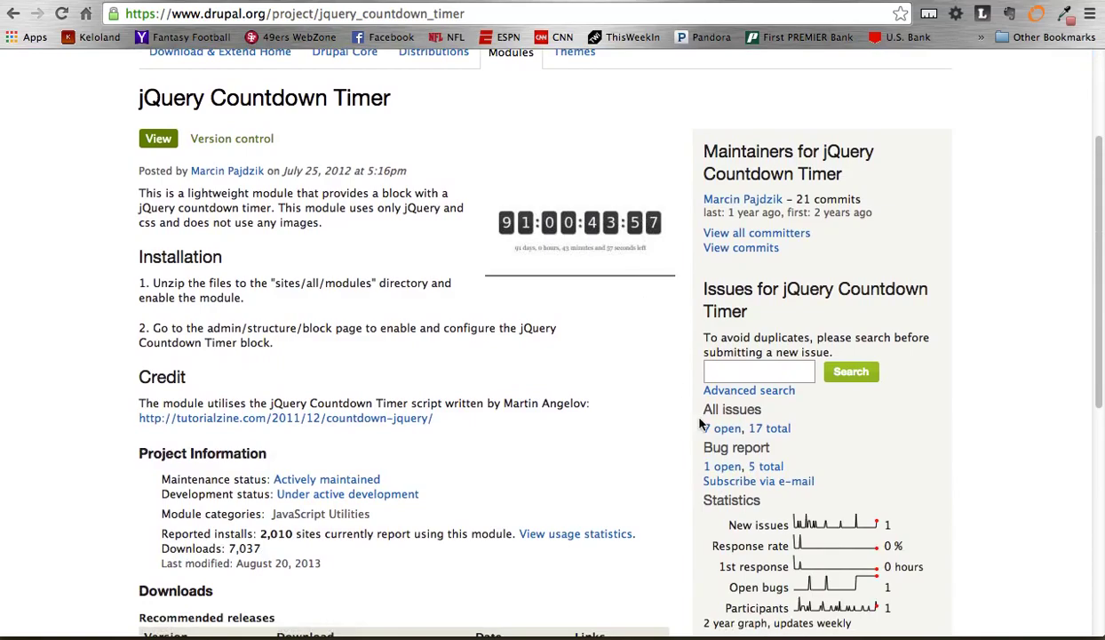
{"action": "left_click", "coordinate": [722, 430]}
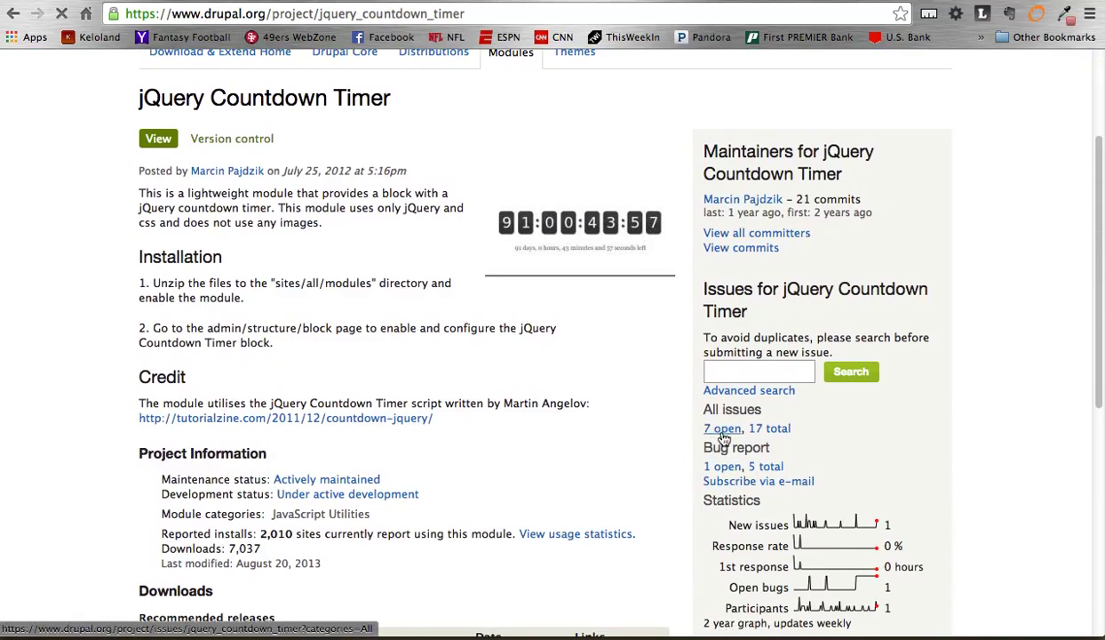
{"action": "scroll", "coordinate": [472, 377], "scroll_direction": "down", "scroll_amount": 5}
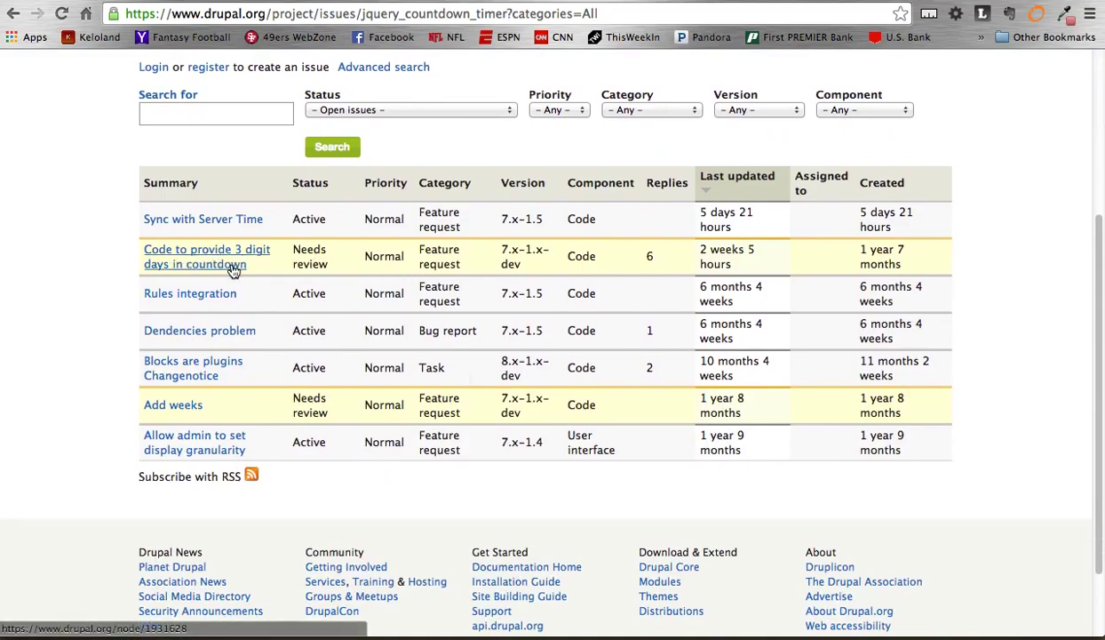
{"action": "left_click", "coordinate": [234, 271]}
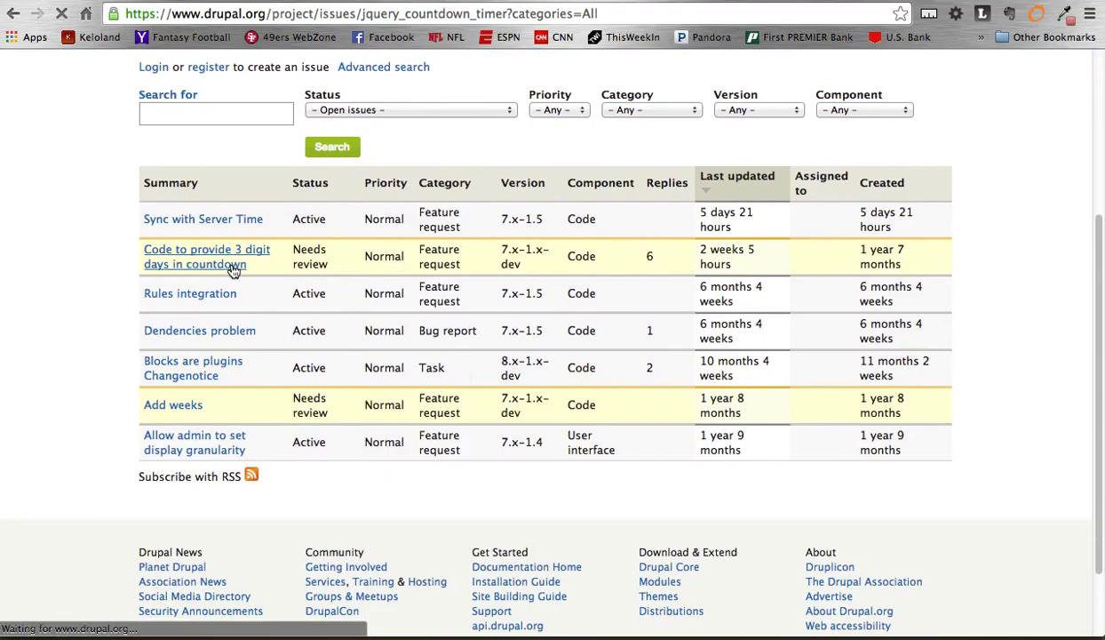
{"action": "scroll", "coordinate": [453, 375], "scroll_direction": "down", "scroll_amount": 4}
{"action": "scroll", "coordinate": [453, 375], "scroll_direction": "down", "scroll_amount": 5}
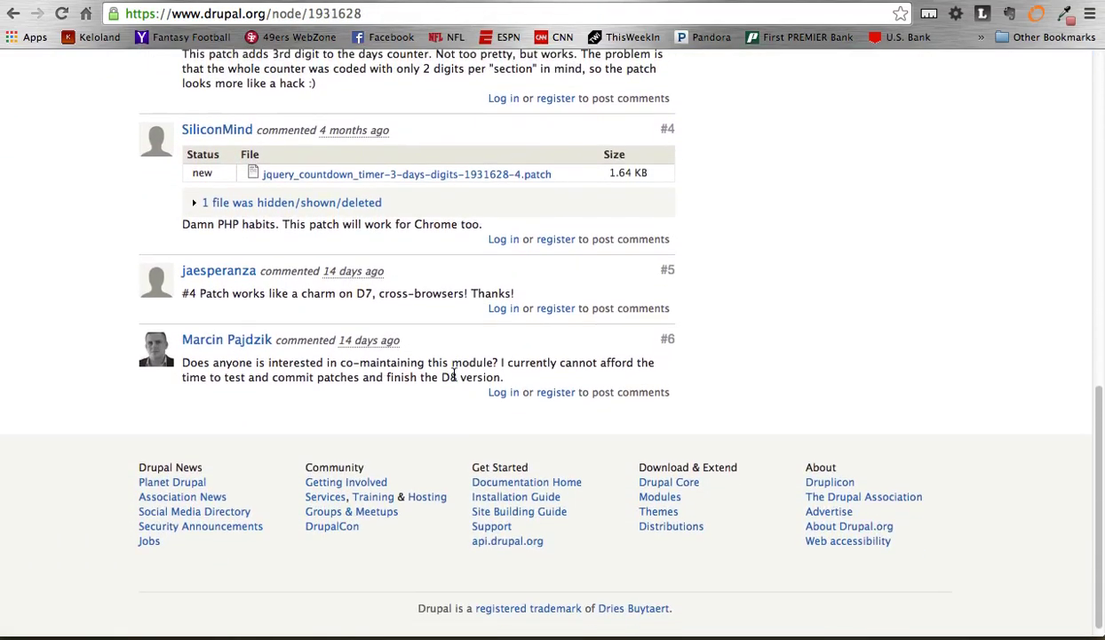
Open the #4 three-digit days patch, then highlight the 396 day count in the footer Countdown
{"action": "left_click", "coordinate": [296, 182]}
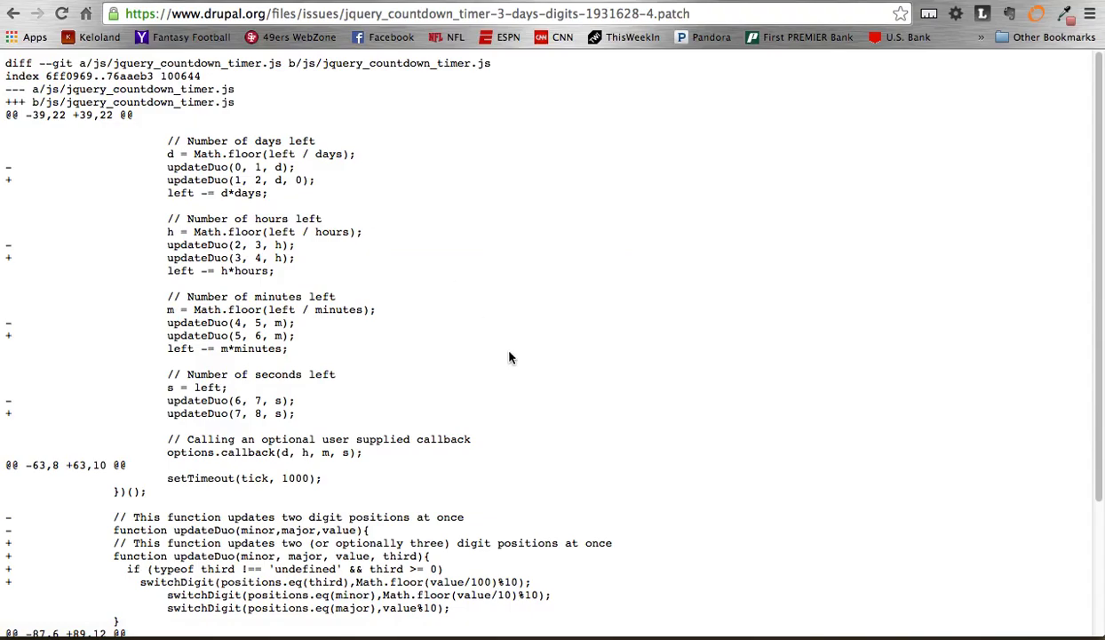
{"action": "scroll", "coordinate": [514, 364], "scroll_direction": "down", "scroll_amount": 3}
{"action": "scroll", "coordinate": [514, 364], "scroll_direction": "up", "scroll_amount": 3}
{"action": "scroll", "coordinate": [425, 314], "scroll_direction": "down", "scroll_amount": 3}
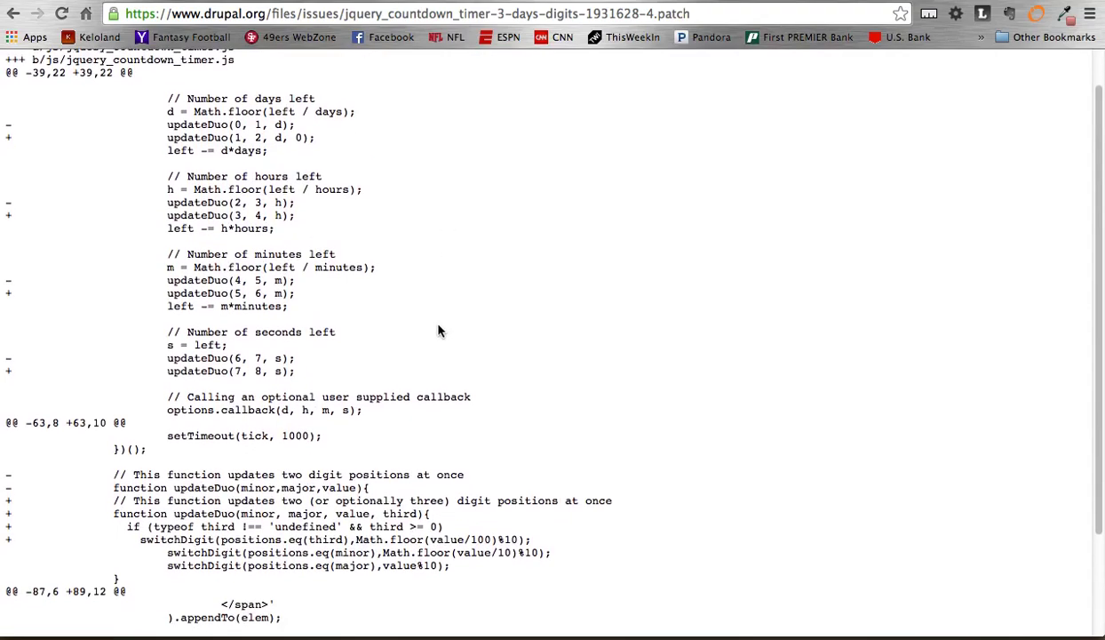
{"action": "scroll", "coordinate": [438, 330], "scroll_direction": "up", "scroll_amount": 3}
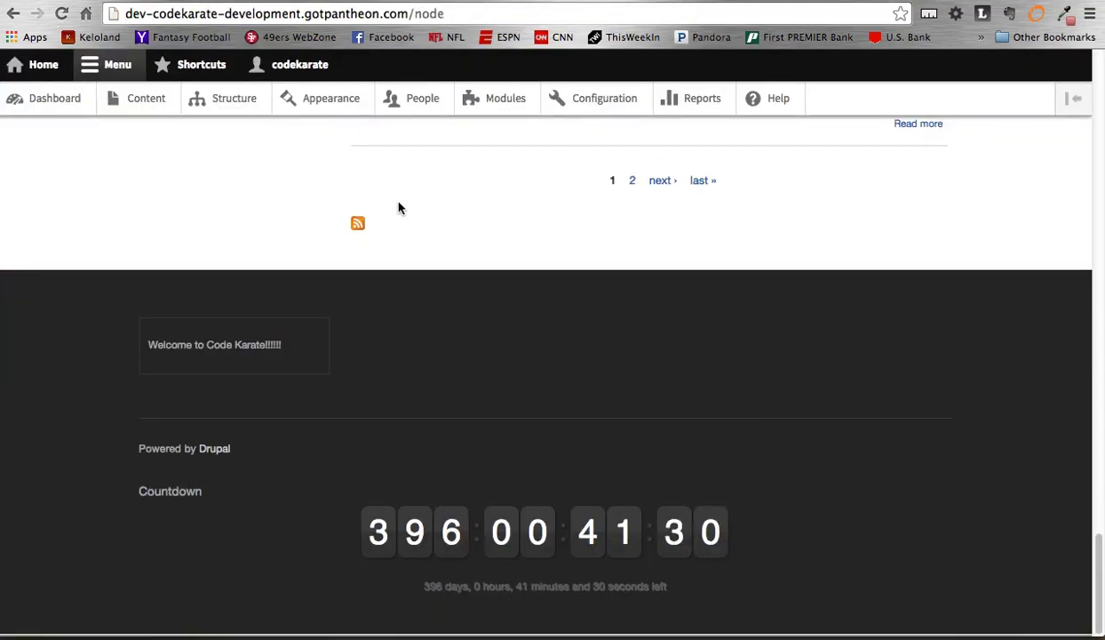
{"action": "left_click_drag", "start_coordinate": [358, 544], "coordinate": [467, 533]}
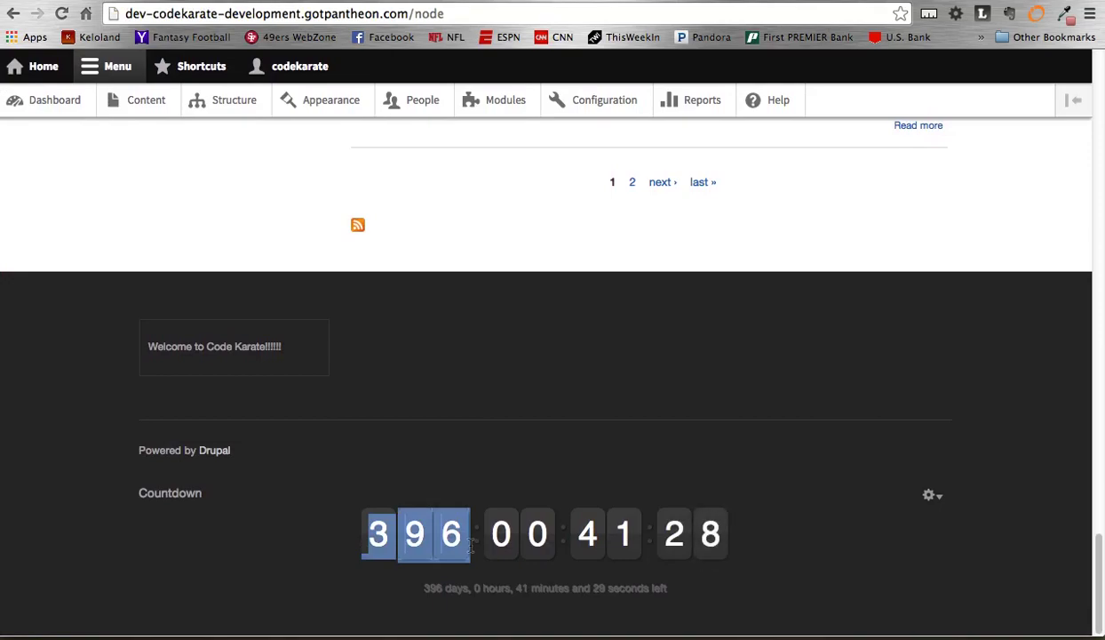
{"action": "left_click", "coordinate": [477, 428]}
Review jquery_countdown_timer.js in Komodo Edit, then return to the patch diff in Chrome
{"action": "mouse_move", "coordinate": [737, 627]}
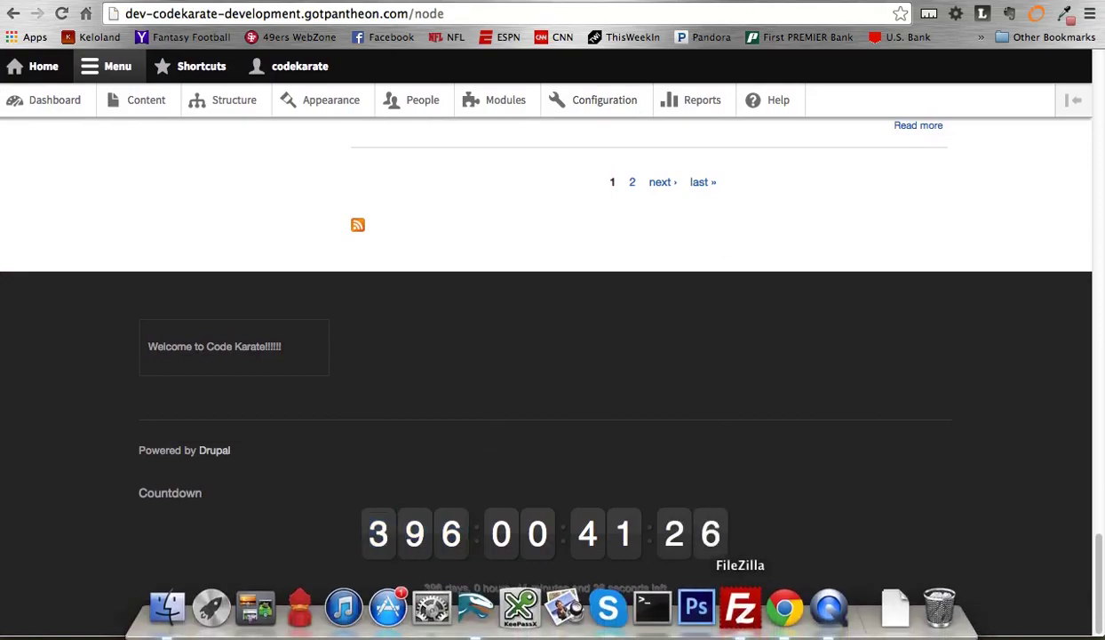
{"action": "left_click", "coordinate": [480, 607]}
{"action": "scroll", "coordinate": [460, 240], "scroll_direction": "up", "scroll_amount": 15}
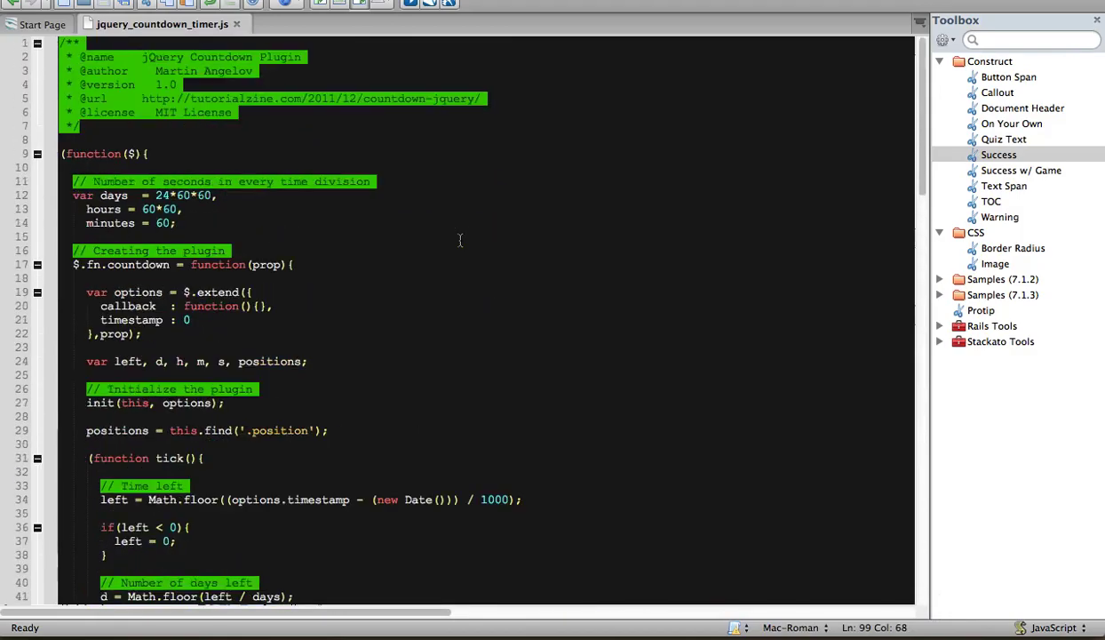
{"action": "scroll", "coordinate": [460, 240], "scroll_direction": "down", "scroll_amount": 4}
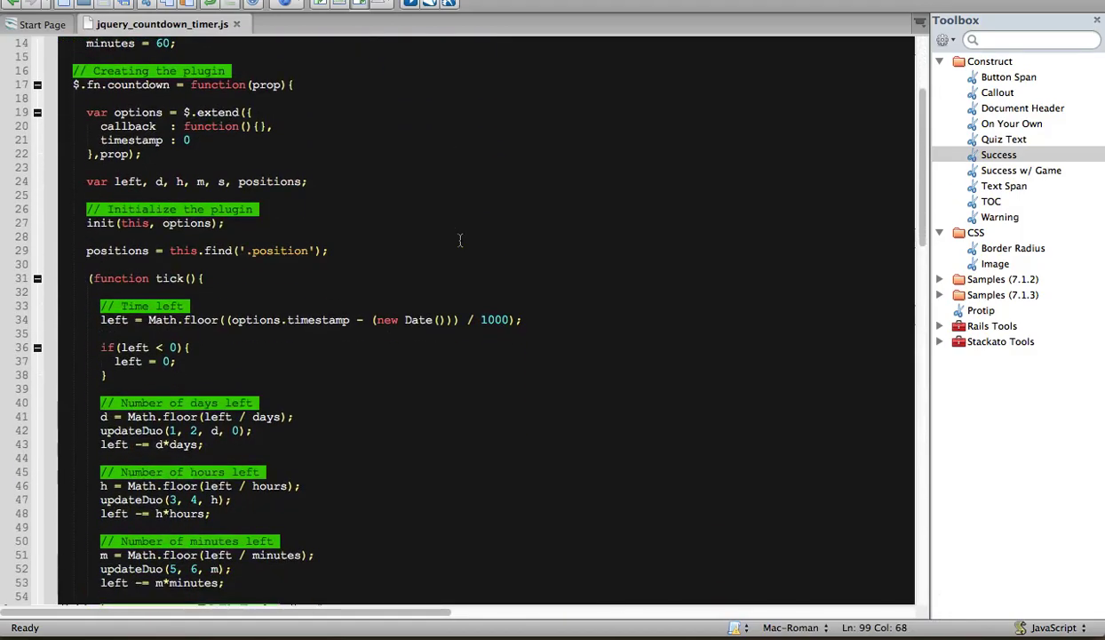
{"action": "key", "text": "super+Tab"}
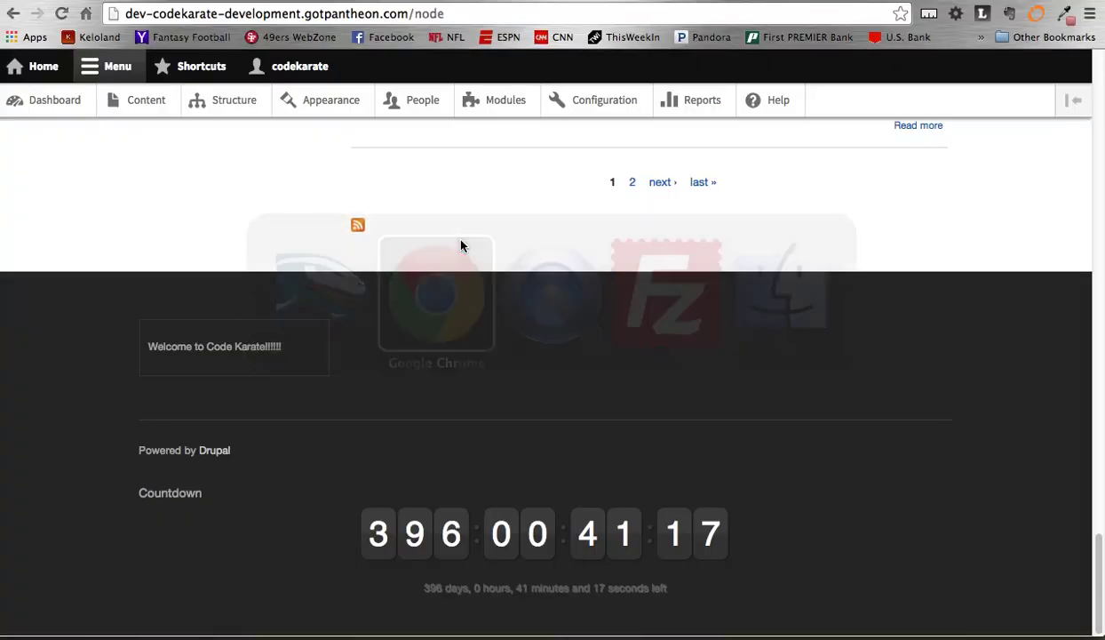
{"action": "left_click", "coordinate": [967, 2]}
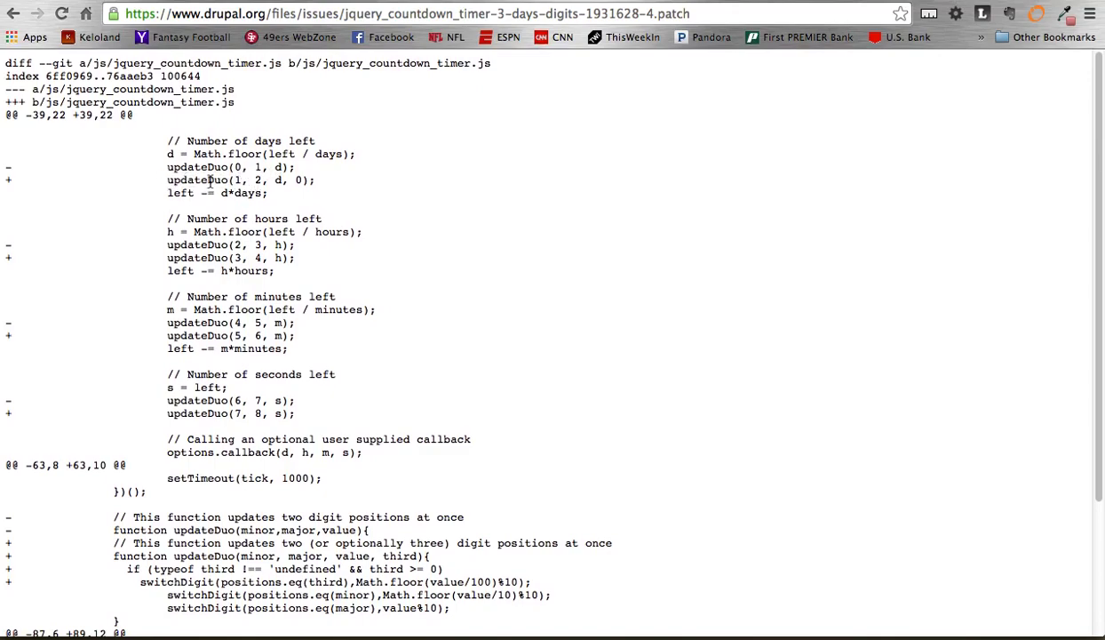
{"action": "key", "text": "super+Tab"}
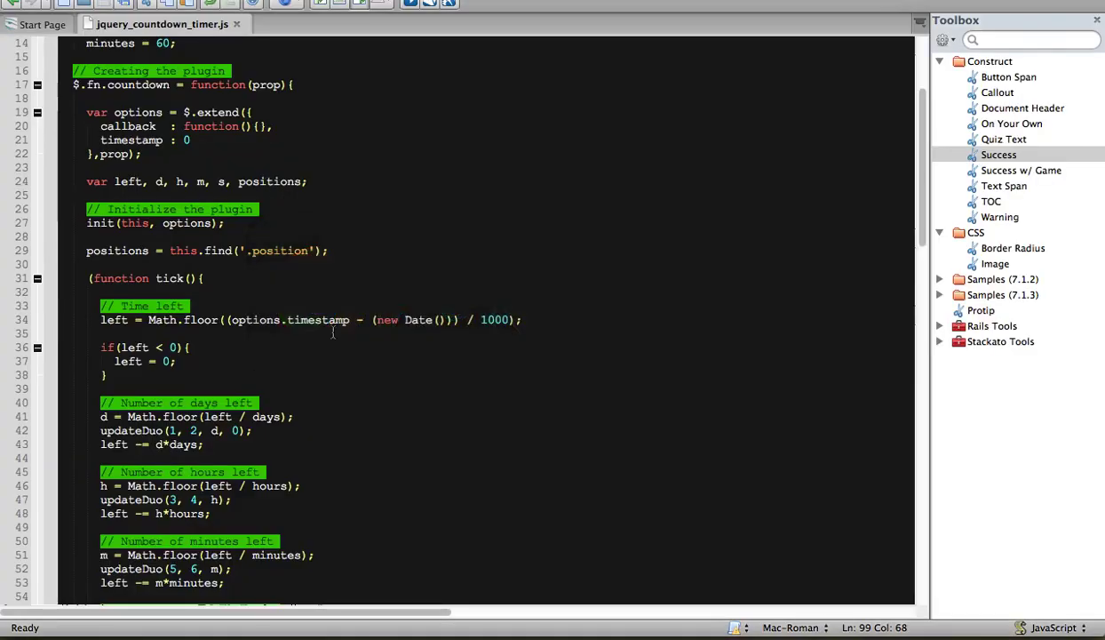
{"action": "scroll", "coordinate": [333, 331], "scroll_direction": "up", "scroll_amount": 5}
{"action": "scroll", "coordinate": [333, 332], "scroll_direction": "down", "scroll_amount": 6}
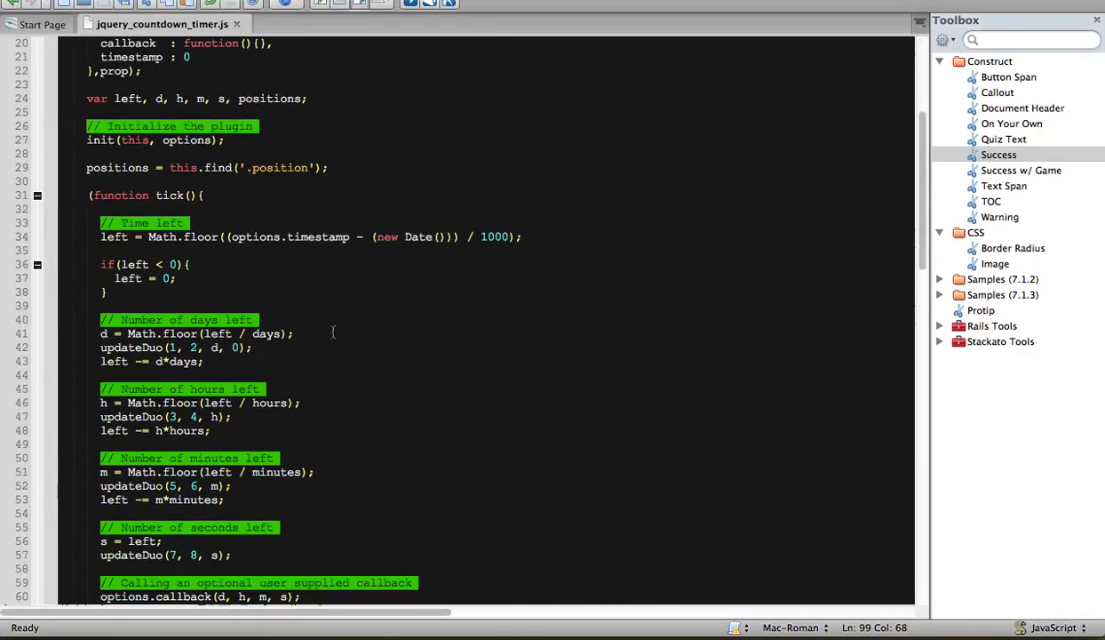
{"action": "left_click_drag", "start_coordinate": [99, 348], "coordinate": [253, 348]}
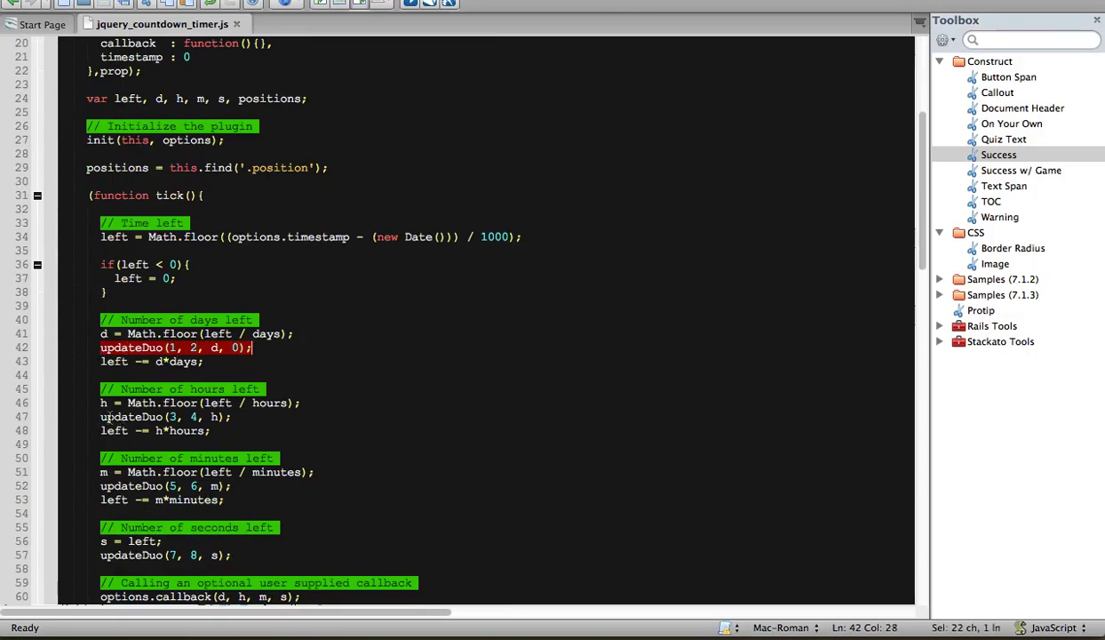
{"action": "left_click_drag", "start_coordinate": [100, 416], "coordinate": [224, 417]}
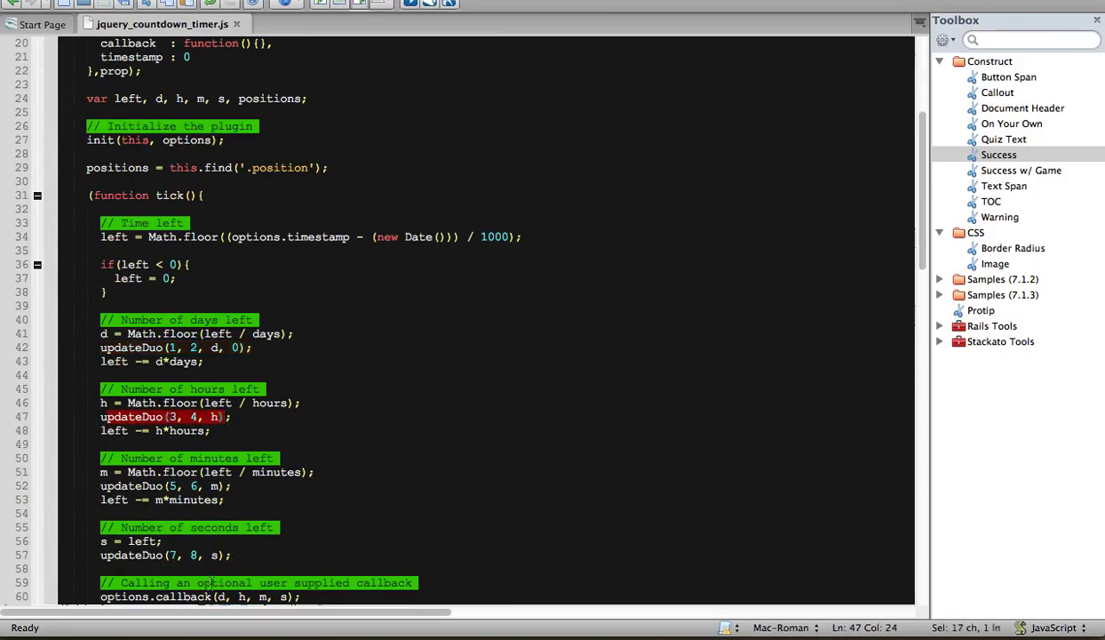
{"action": "key", "text": "super+Tab"}
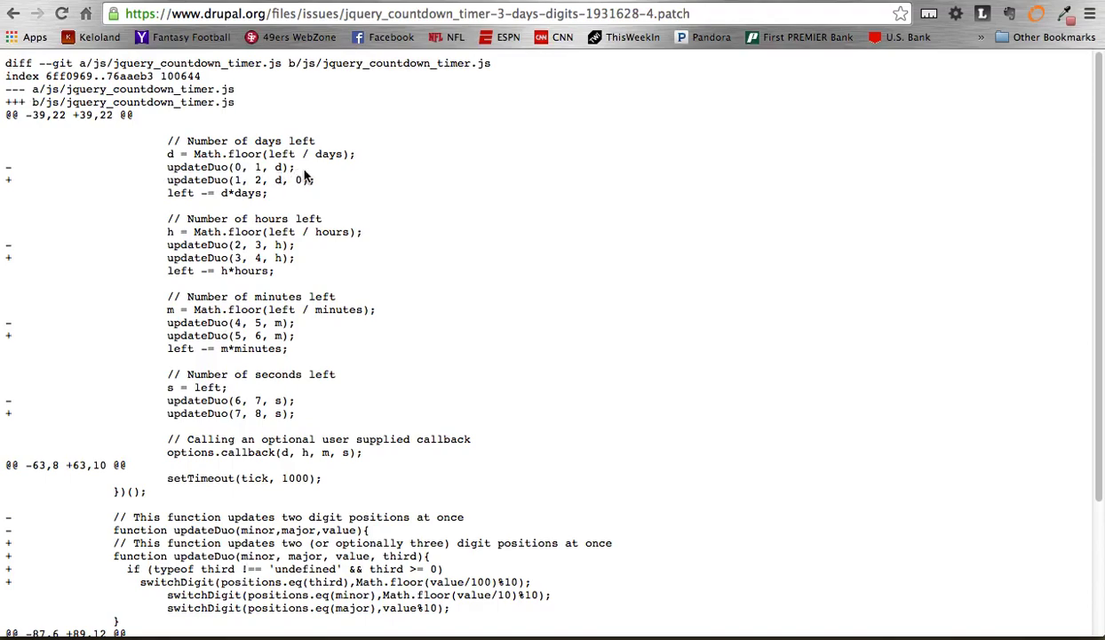
{"action": "left_click_drag", "start_coordinate": [300, 169], "coordinate": [7, 168]}
{"action": "left_click_drag", "start_coordinate": [313, 181], "coordinate": [62, 180]}
{"action": "left_click", "coordinate": [222, 168]}
{"action": "key", "text": "super+Tab"}
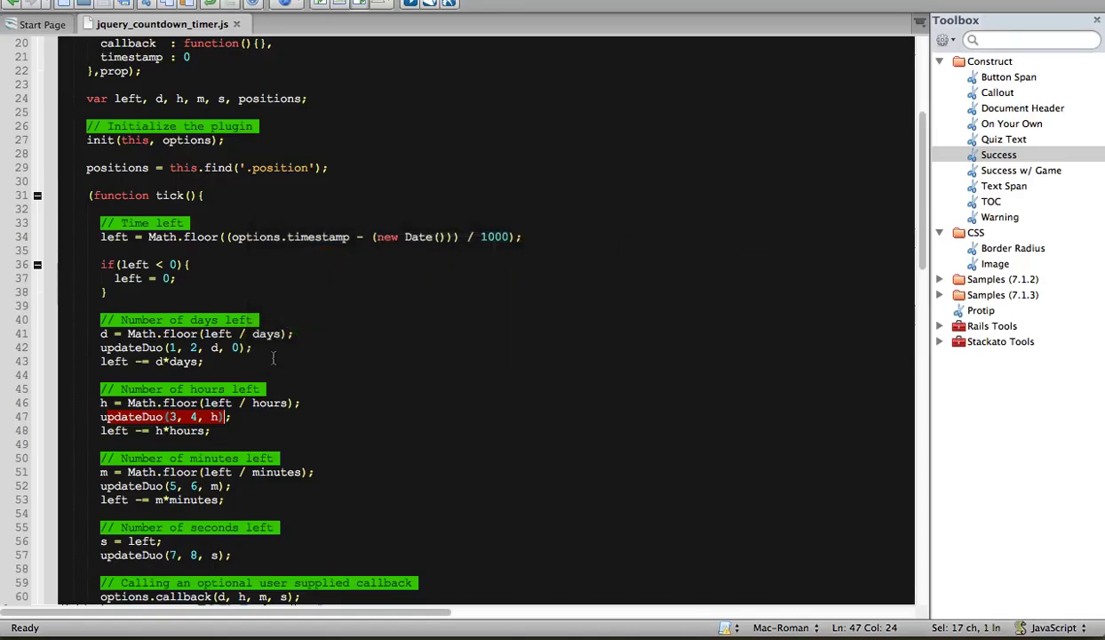
{"action": "left_click", "coordinate": [270, 358]}
{"action": "left_click_drag", "start_coordinate": [255, 349], "coordinate": [100, 347]}
{"action": "key", "text": "super+Tab"}
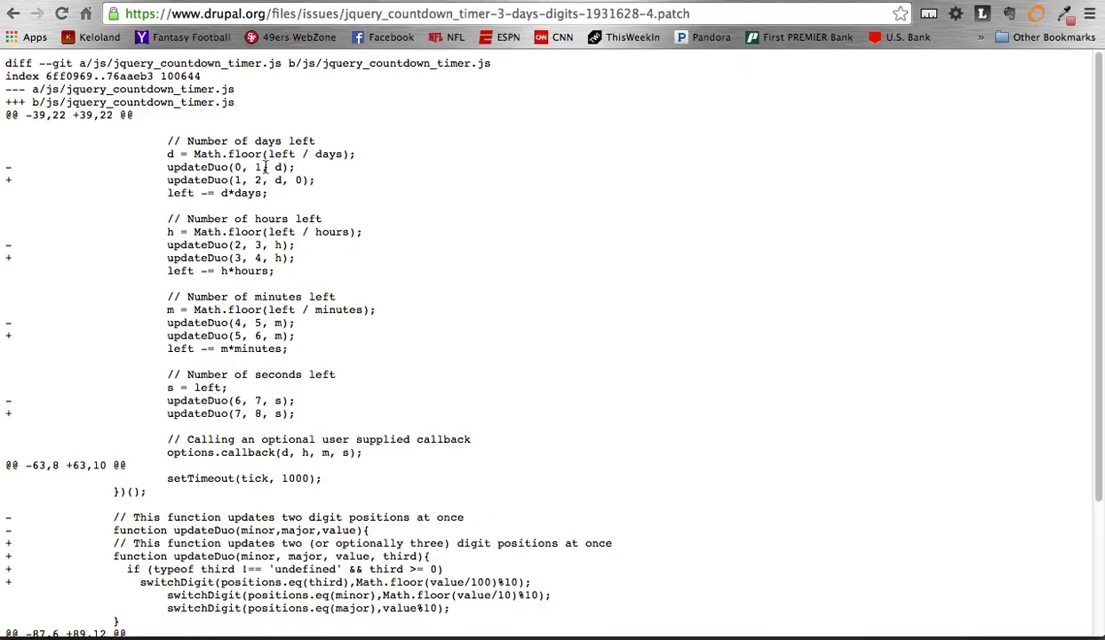
{"action": "key", "text": "super+Tab"}
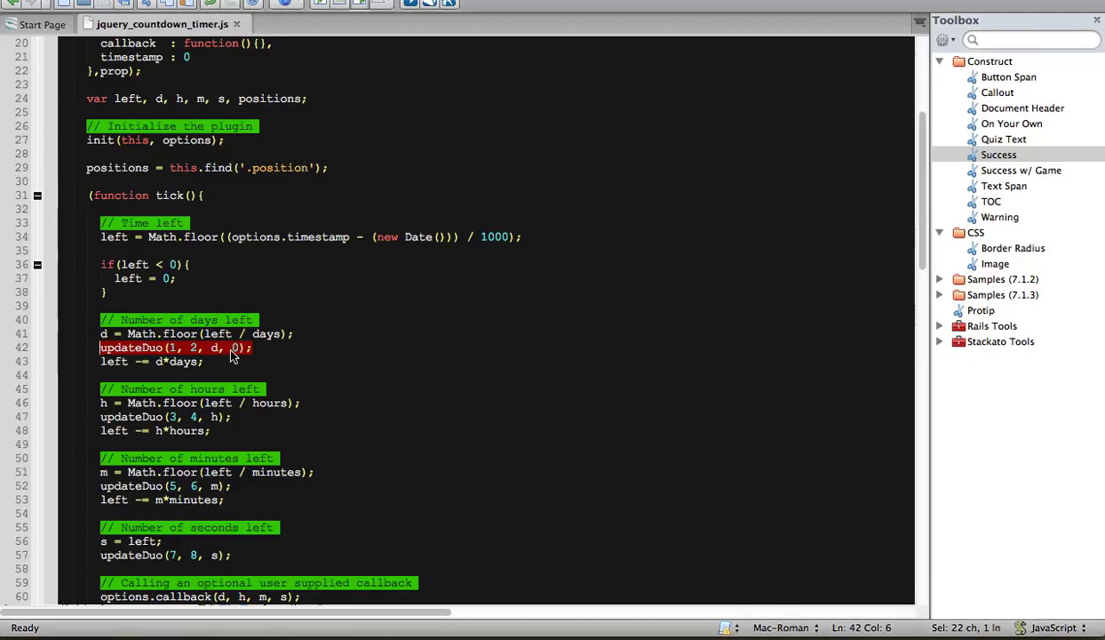
{"action": "key", "text": "super+Tab"}
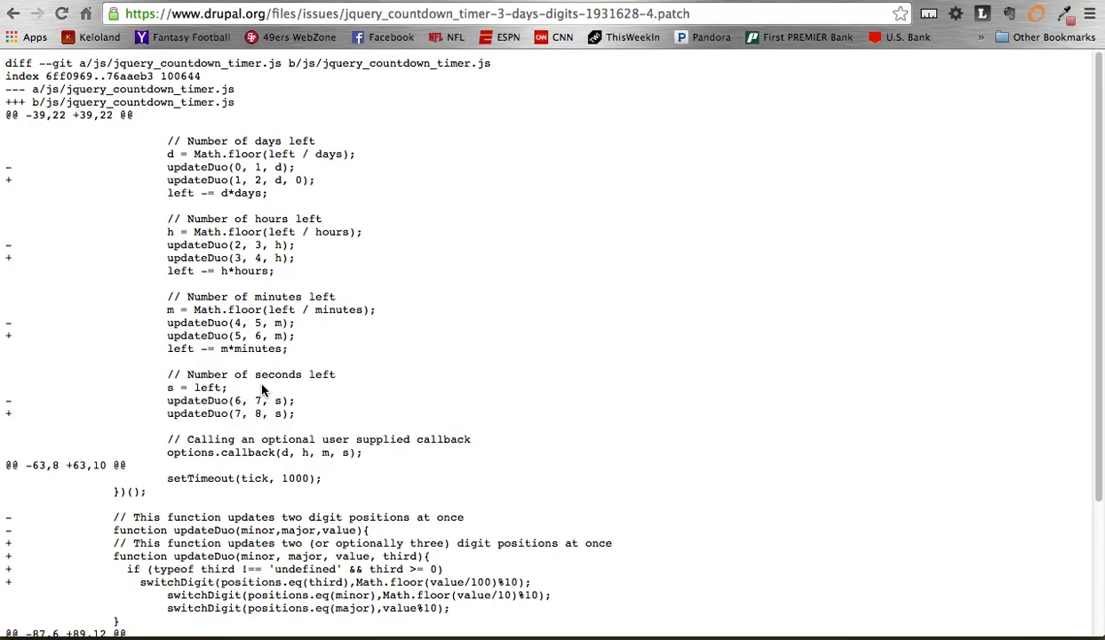
Highlight the patch's two removed updateDuo lines and the new starting line number 63
{"action": "left_click_drag", "start_coordinate": [293, 180], "coordinate": [308, 180]}
{"action": "scroll", "coordinate": [370, 249], "scroll_direction": "down", "scroll_amount": 3}
{"action": "scroll", "coordinate": [372, 253], "scroll_direction": "down", "scroll_amount": 2}
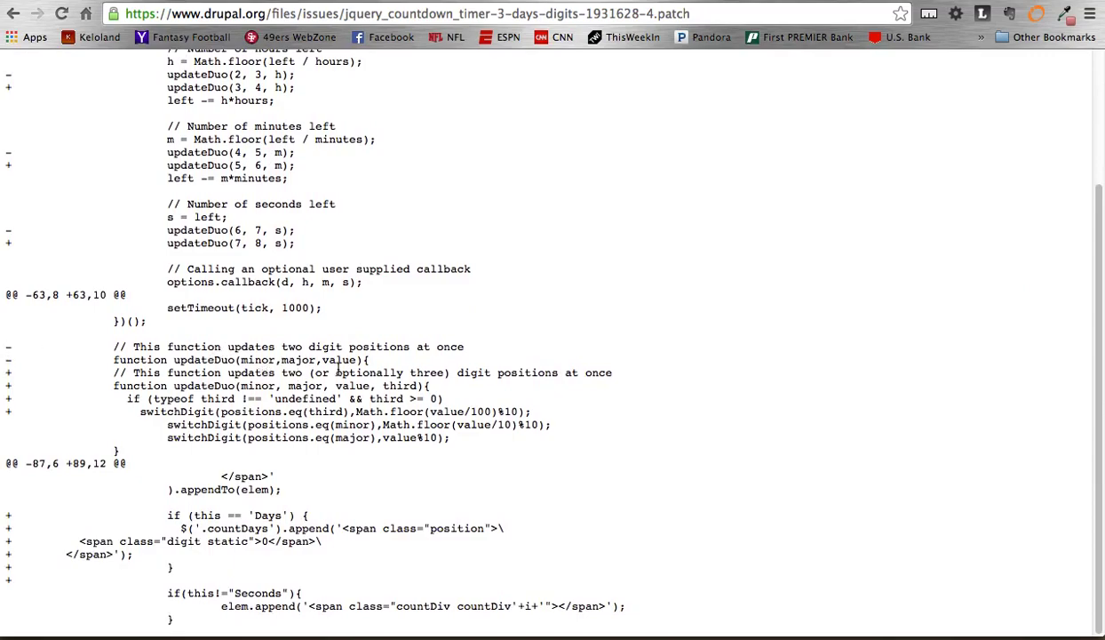
{"action": "left_click_drag", "start_coordinate": [377, 365], "coordinate": [2, 342]}
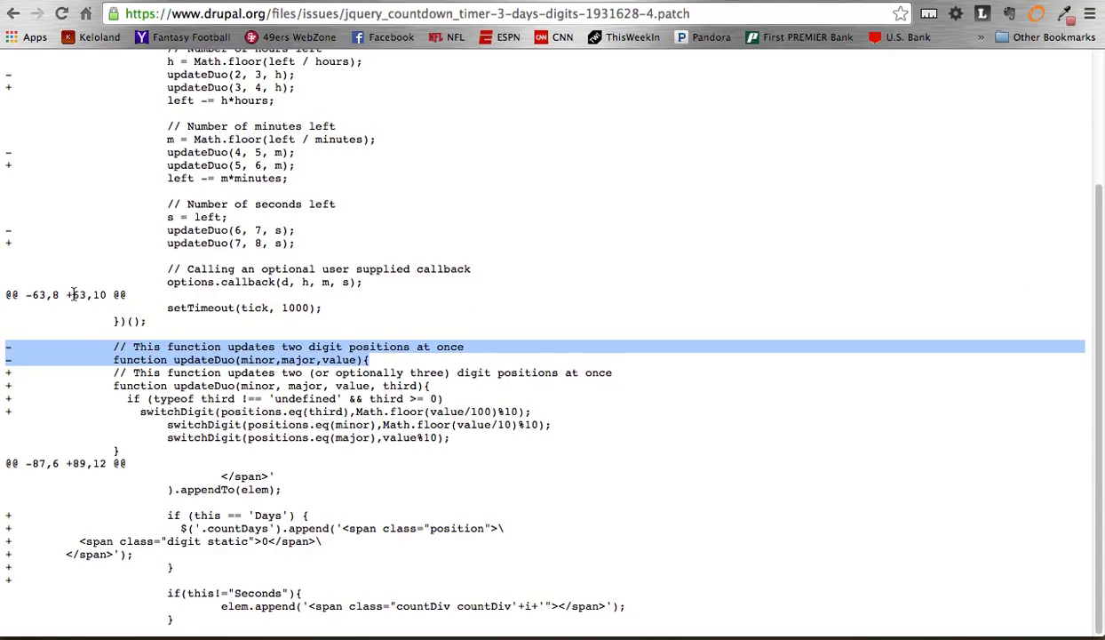
{"action": "left_click_drag", "start_coordinate": [74, 294], "coordinate": [88, 294]}
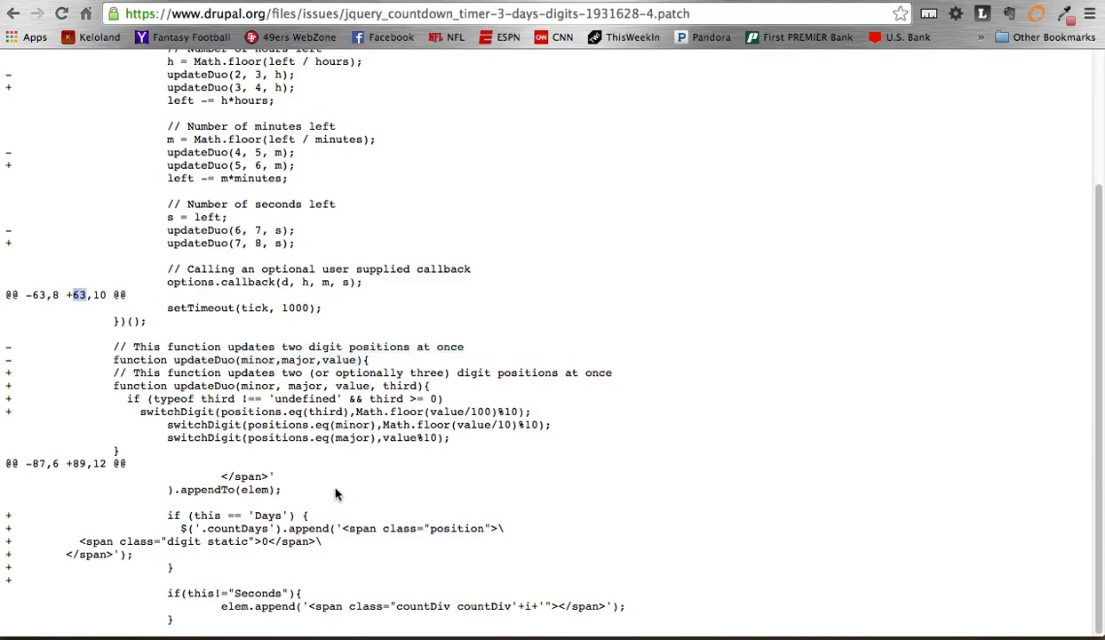
{"action": "left_click", "coordinate": [336, 399]}
Glance at Komodo Edit, then come back to the patch in the browser
{"action": "scroll", "coordinate": [298, 507], "scroll_direction": "up", "scroll_amount": 5}
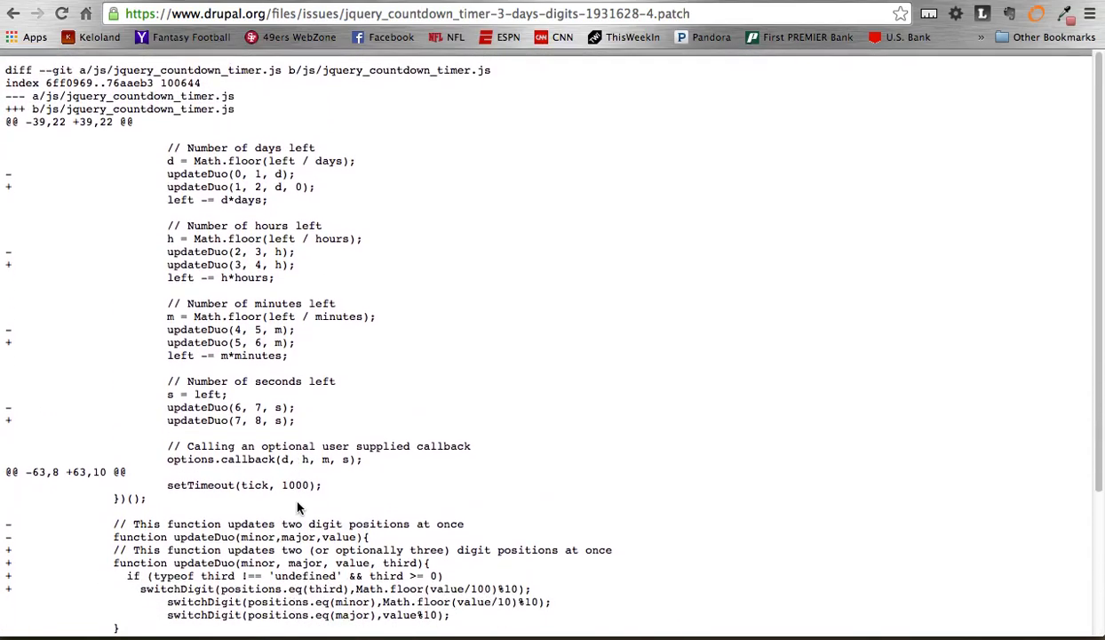
{"action": "scroll", "coordinate": [297, 507], "scroll_direction": "down", "scroll_amount": 5}
{"action": "key", "text": "super+Tab"}
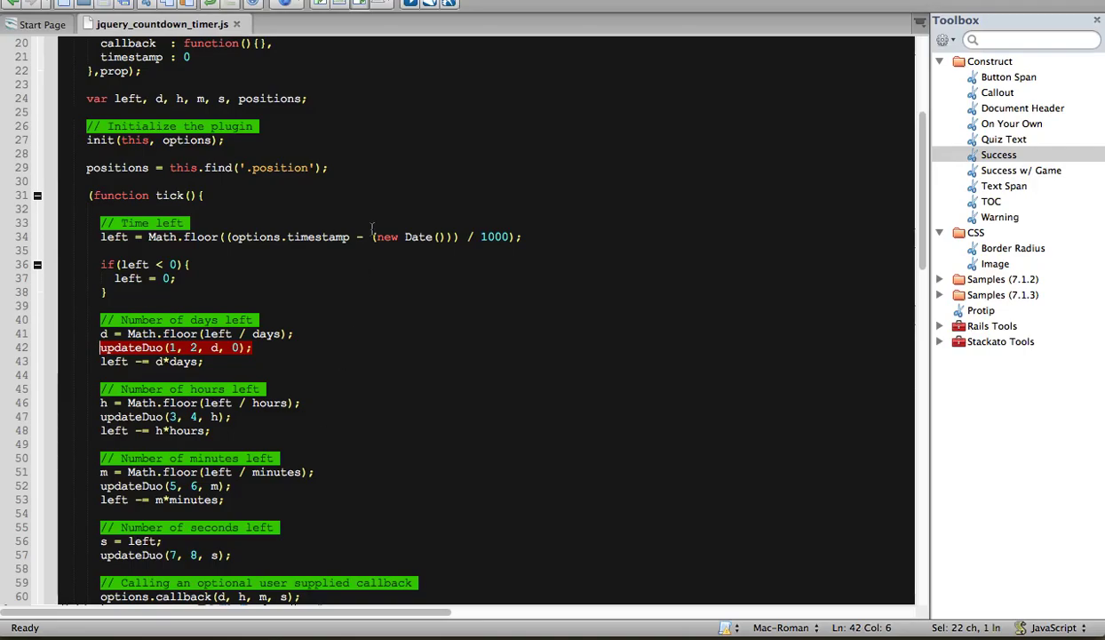
{"action": "key", "text": "super+Tab"}
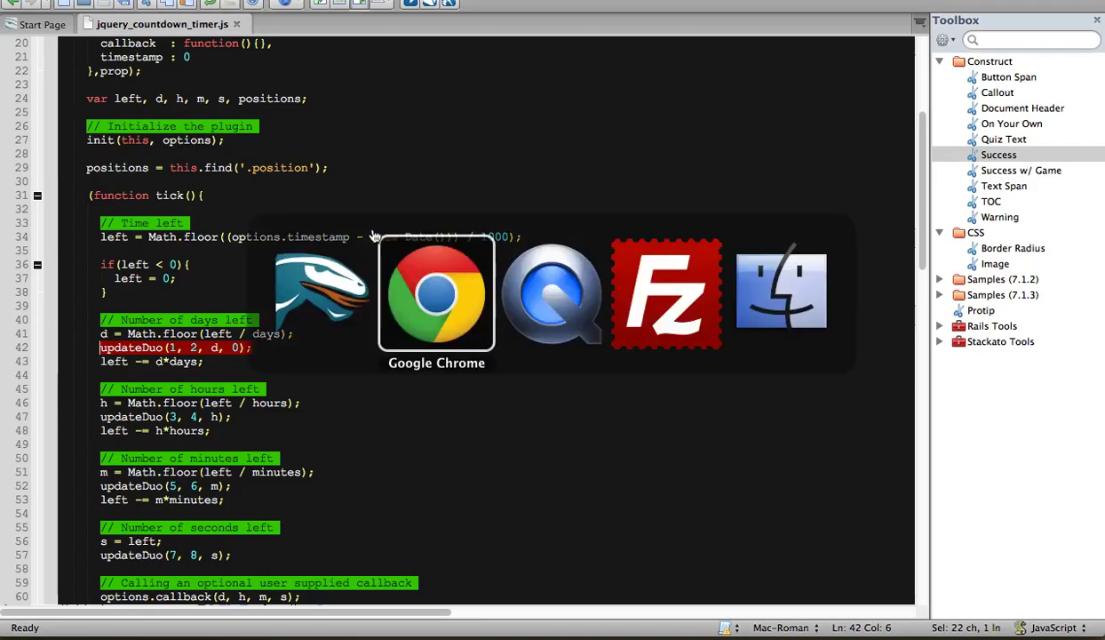
On the dev site, highlight the footer Countdown's three-digit 396-day count and its hundreds digit
{"action": "key", "text": "ctrl+Tab"}
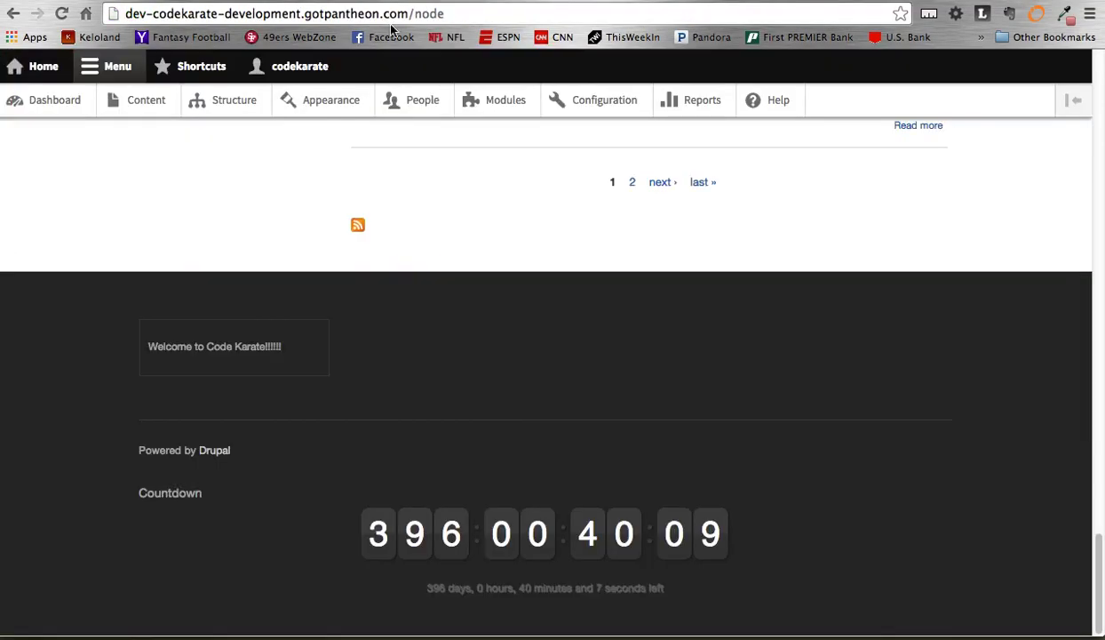
{"action": "left_click_drag", "start_coordinate": [333, 526], "coordinate": [464, 469]}
{"action": "left_click", "coordinate": [466, 472]}
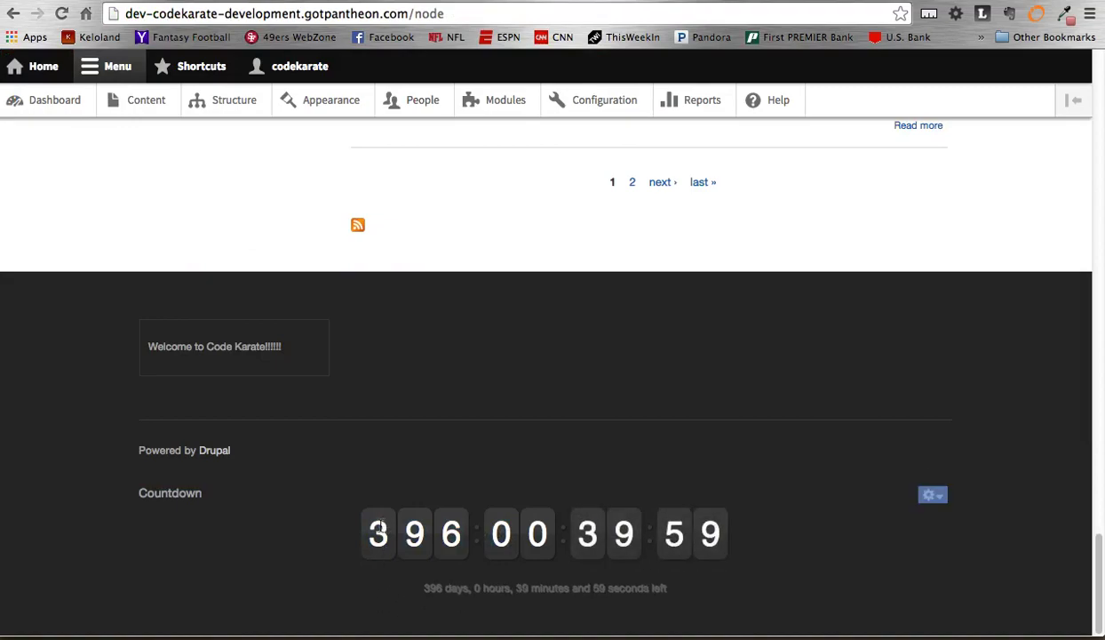
{"action": "double_click", "coordinate": [374, 529]}
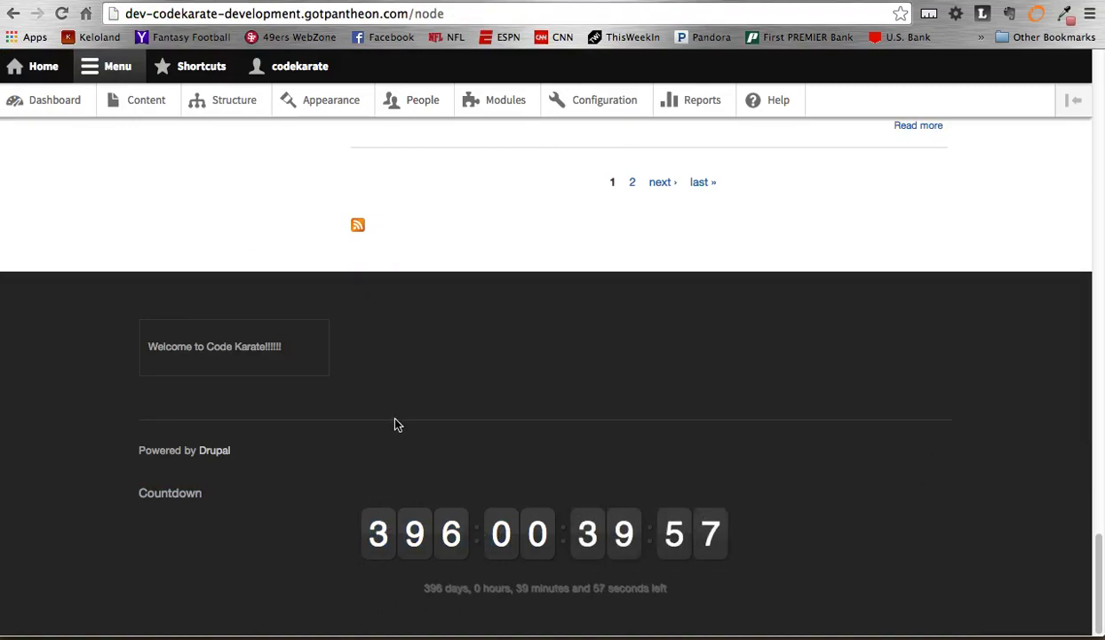
Scroll jquery_countdown_timer.js to the Days append code and back, then return to Chrome
{"action": "key", "text": "super+Tab"}
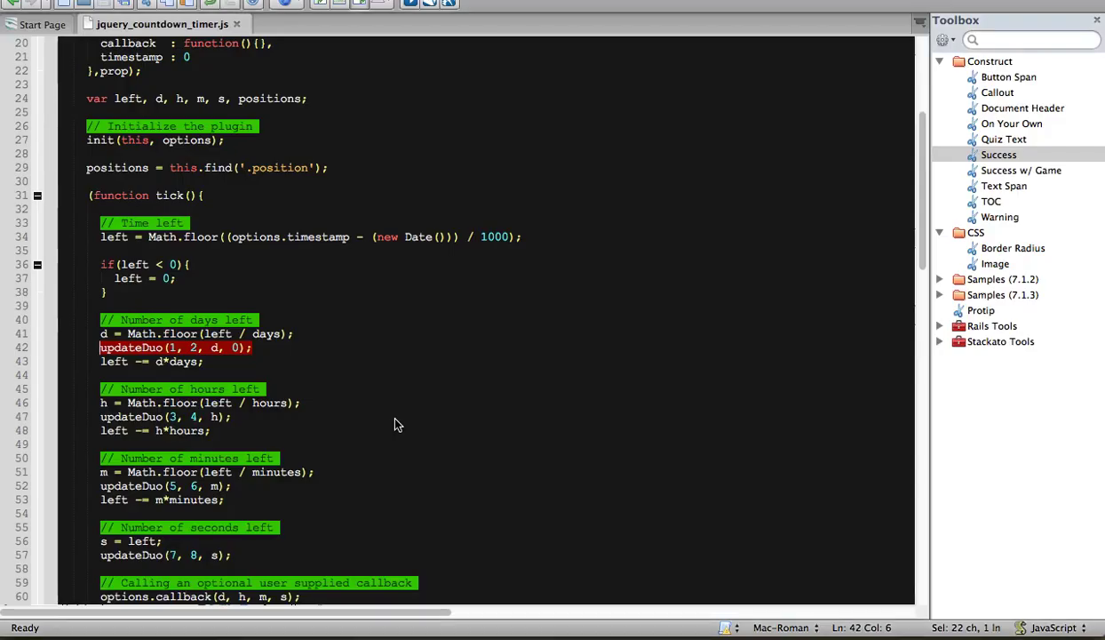
{"action": "left_click", "coordinate": [398, 425]}
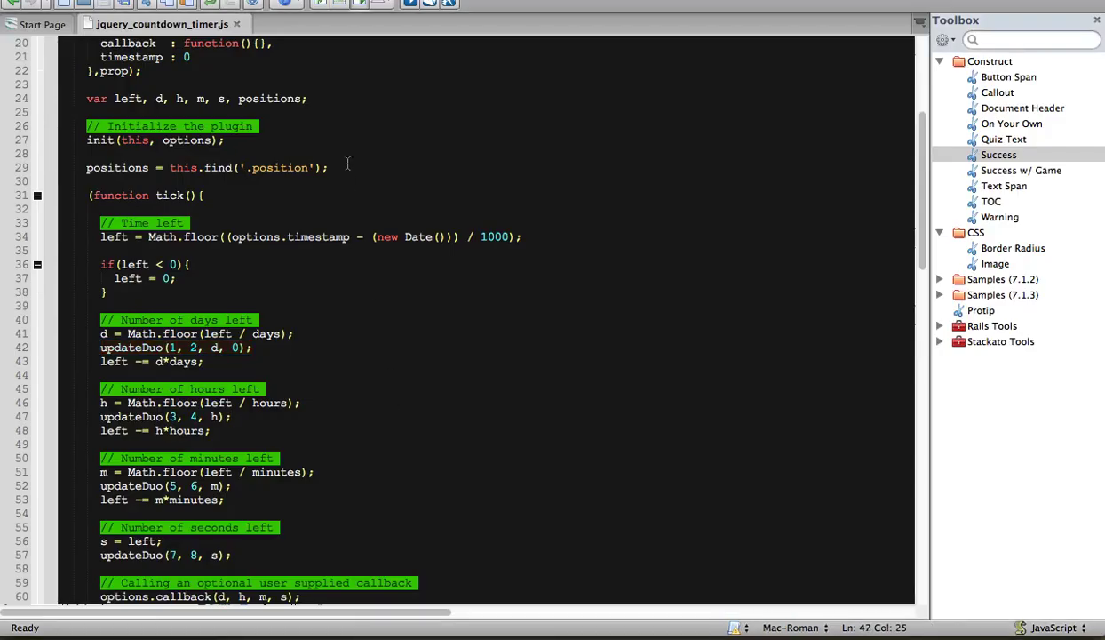
{"action": "scroll", "coordinate": [320, 206], "scroll_direction": "up", "scroll_amount": 6}
{"action": "scroll", "coordinate": [333, 208], "scroll_direction": "down", "scroll_amount": 15}
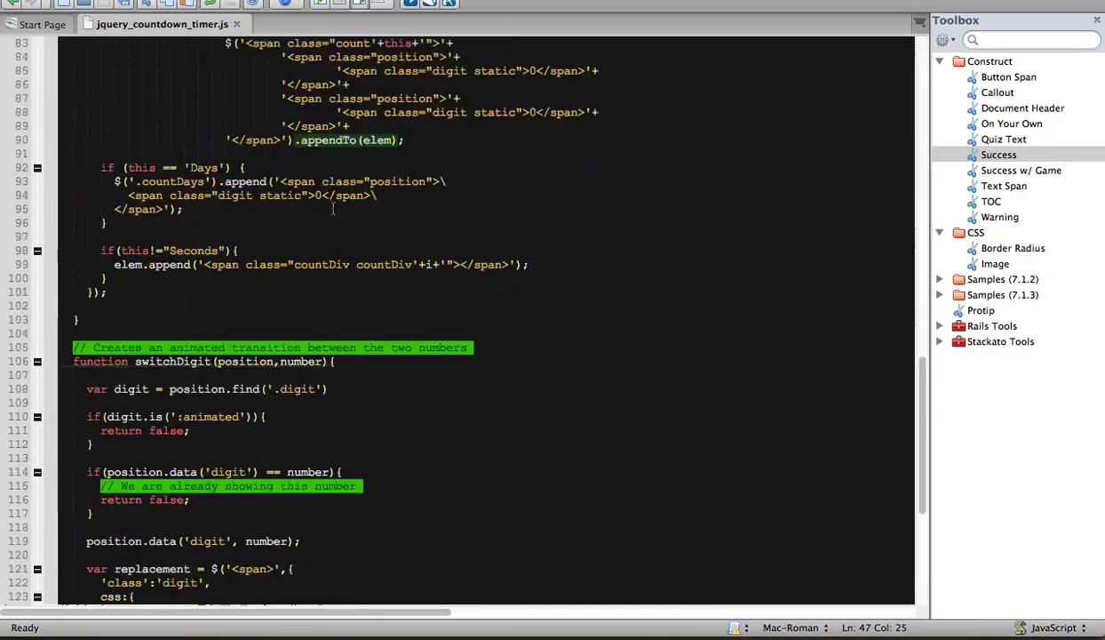
{"action": "scroll", "coordinate": [333, 208], "scroll_direction": "up", "scroll_amount": 15}
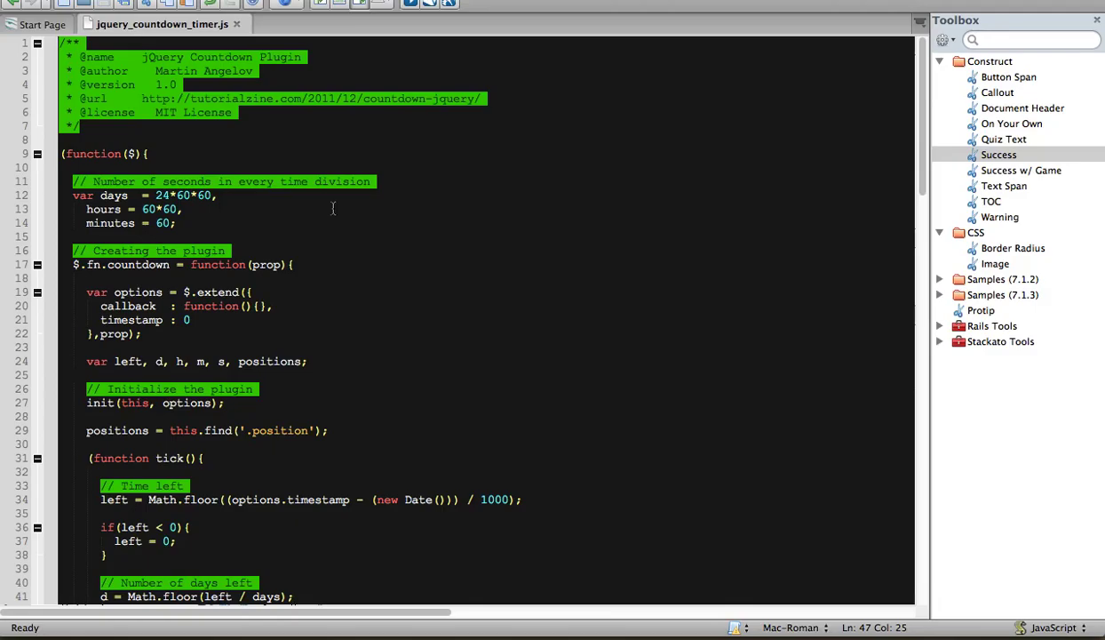
{"action": "key", "text": "super+Tab"}
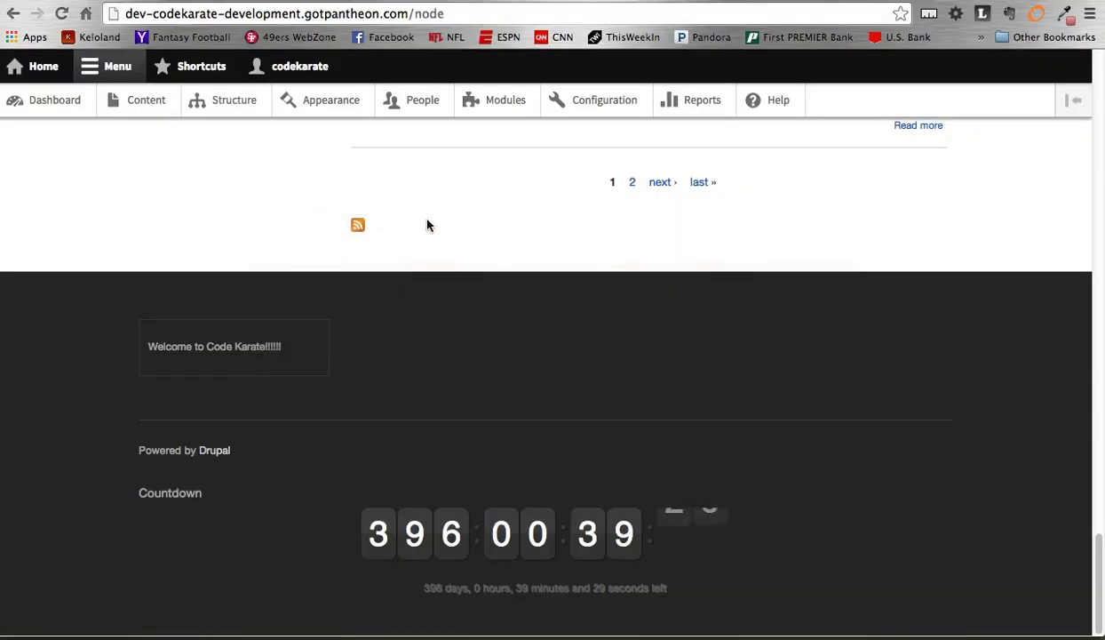
Scroll up to the Codekarate Development header with the Item 7 post
{"action": "scroll", "coordinate": [498, 304], "scroll_direction": "up", "scroll_amount": 20}
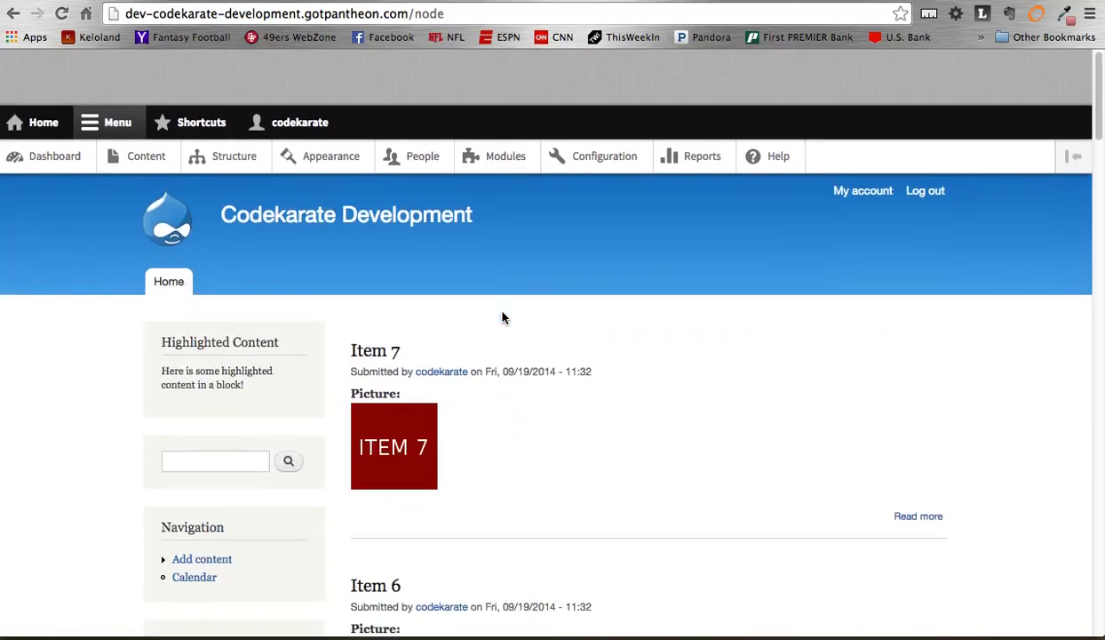